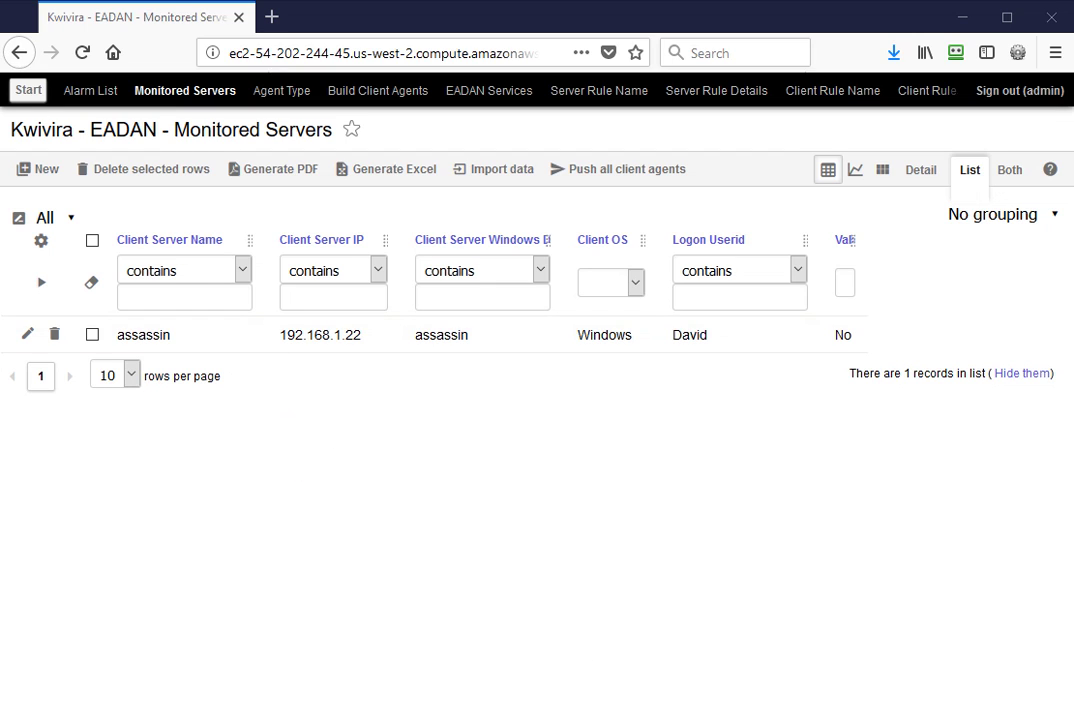
# Bring the URL and Process text files into view in Notepad, examine their monitored entries, and move both windows away again
pyautogui.moveTo(0, 0); pyautogui.dragTo(450, 409)
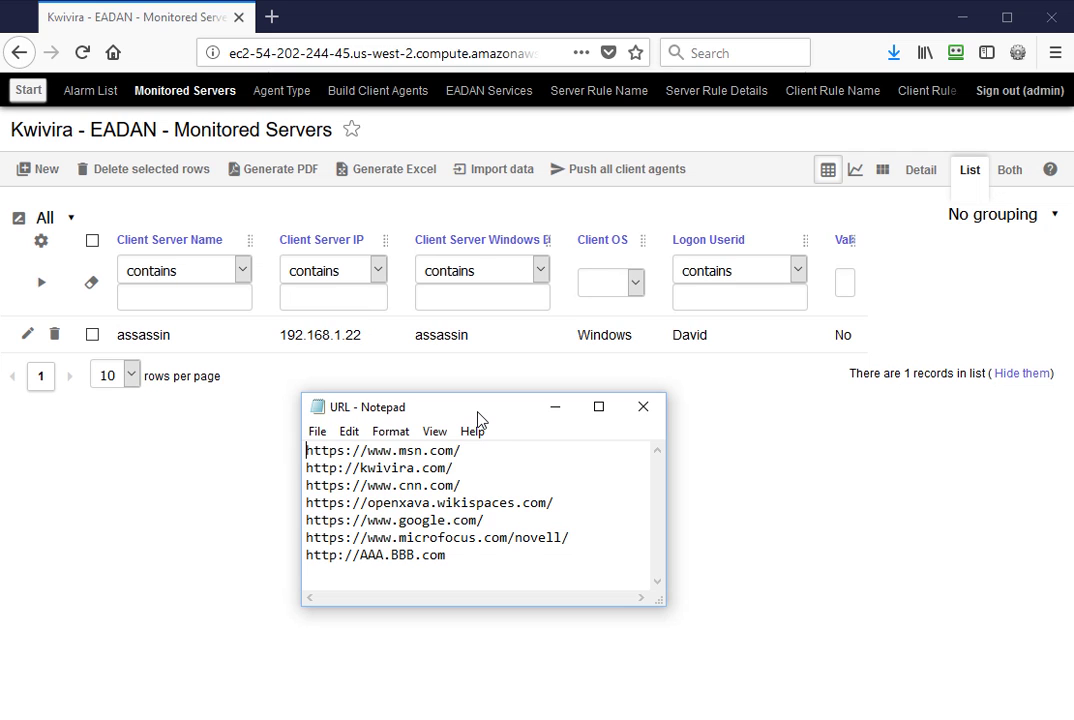
pyautogui.moveTo(480, 416); pyautogui.dragTo(0, 470)
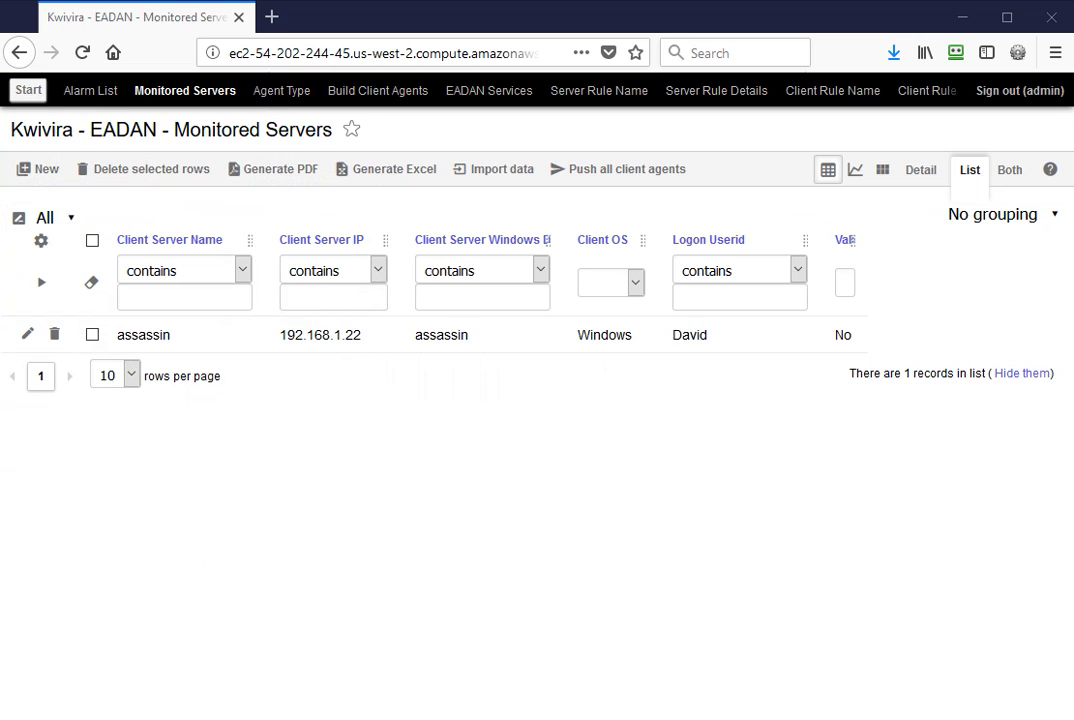
pyautogui.moveTo(0, 380); pyautogui.dragTo(529, 471)
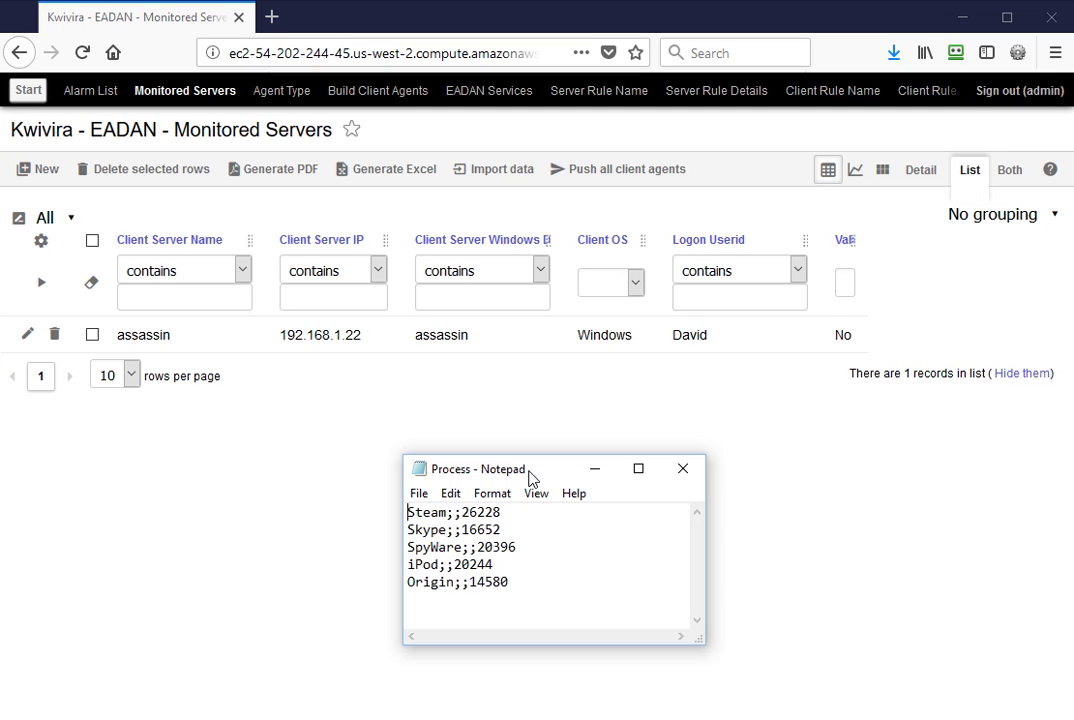
pyautogui.moveTo(529, 471); pyautogui.dragTo(453, 719)
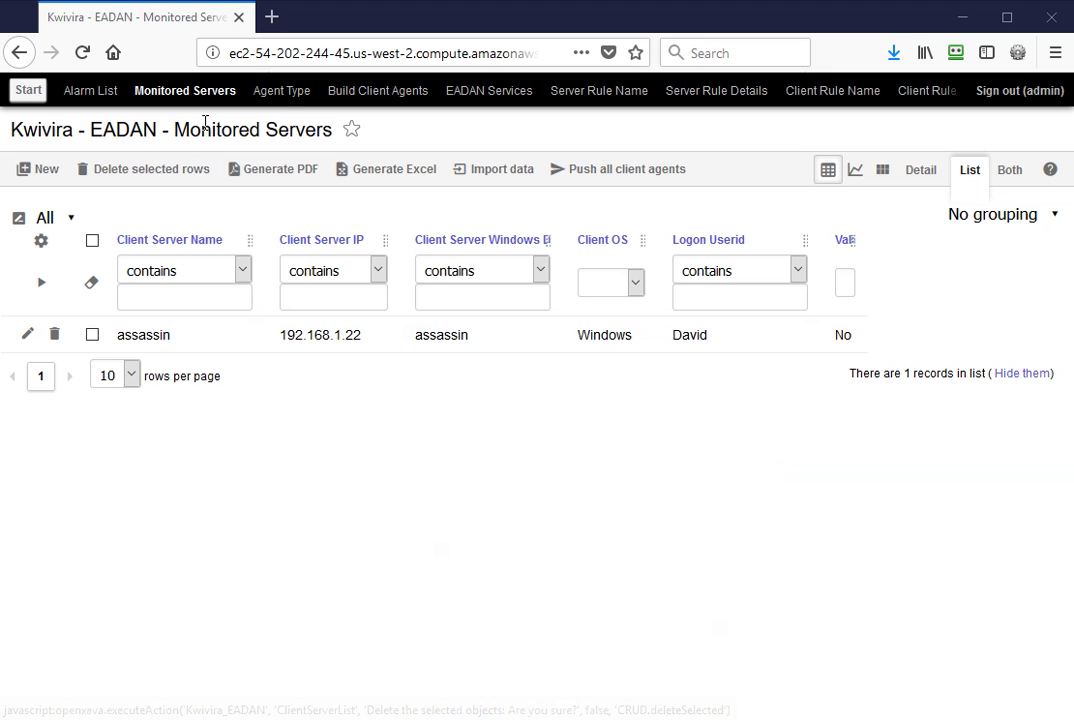
# Review the ProcessType agent type's settings and compare its file path with the Process text file, returning to the agent type list
pyautogui.click(286, 92)
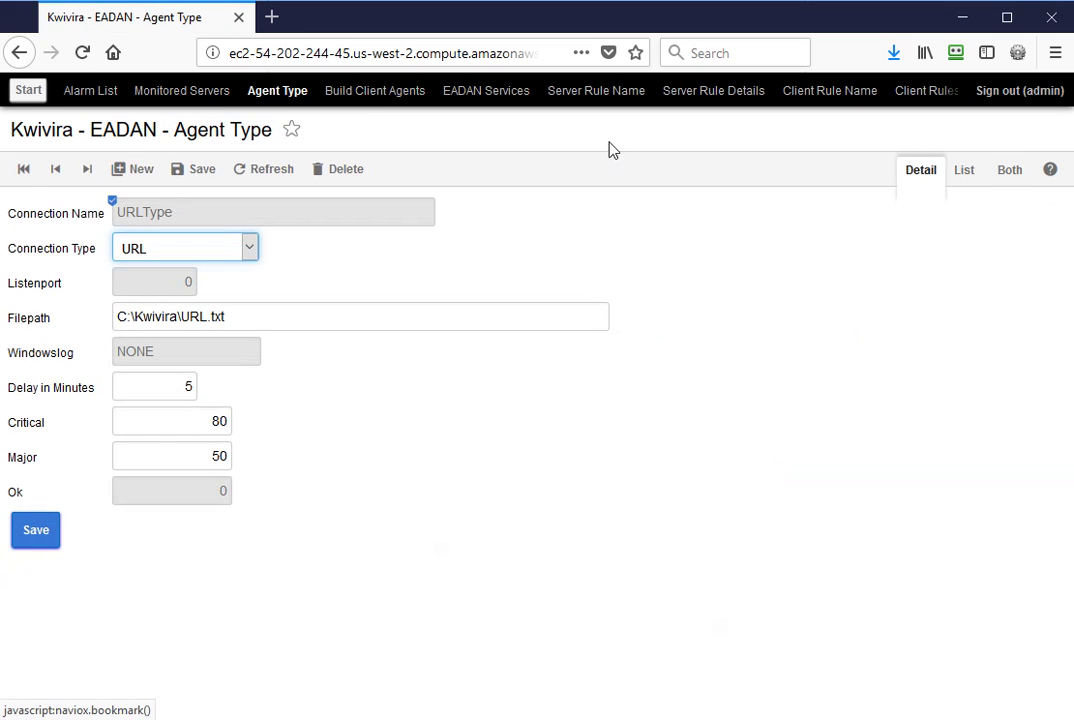
pyautogui.click(965, 169)
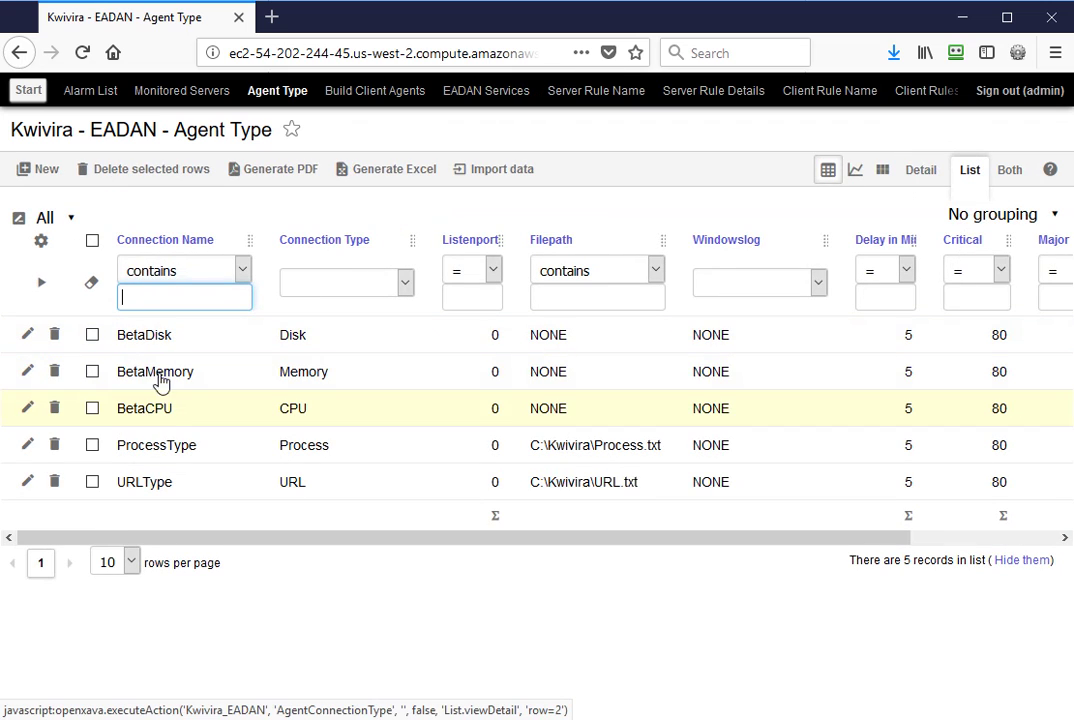
pyautogui.click(153, 455)
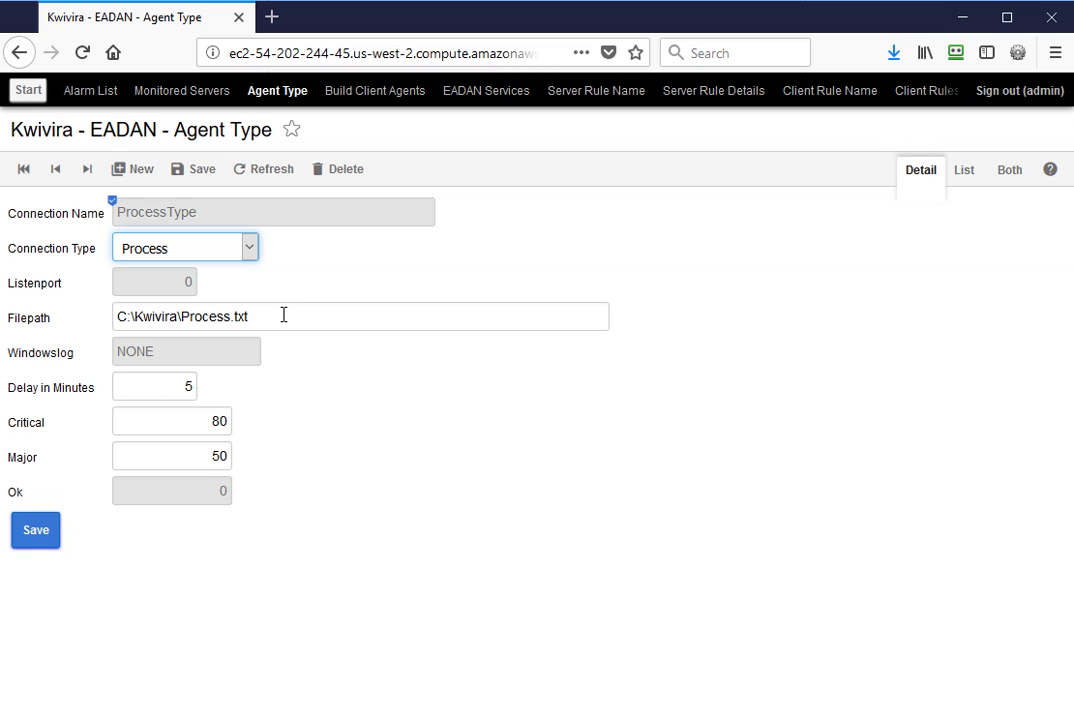
pyautogui.click(425, 718)
pyautogui.moveTo(510, 463); pyautogui.dragTo(415, 719)
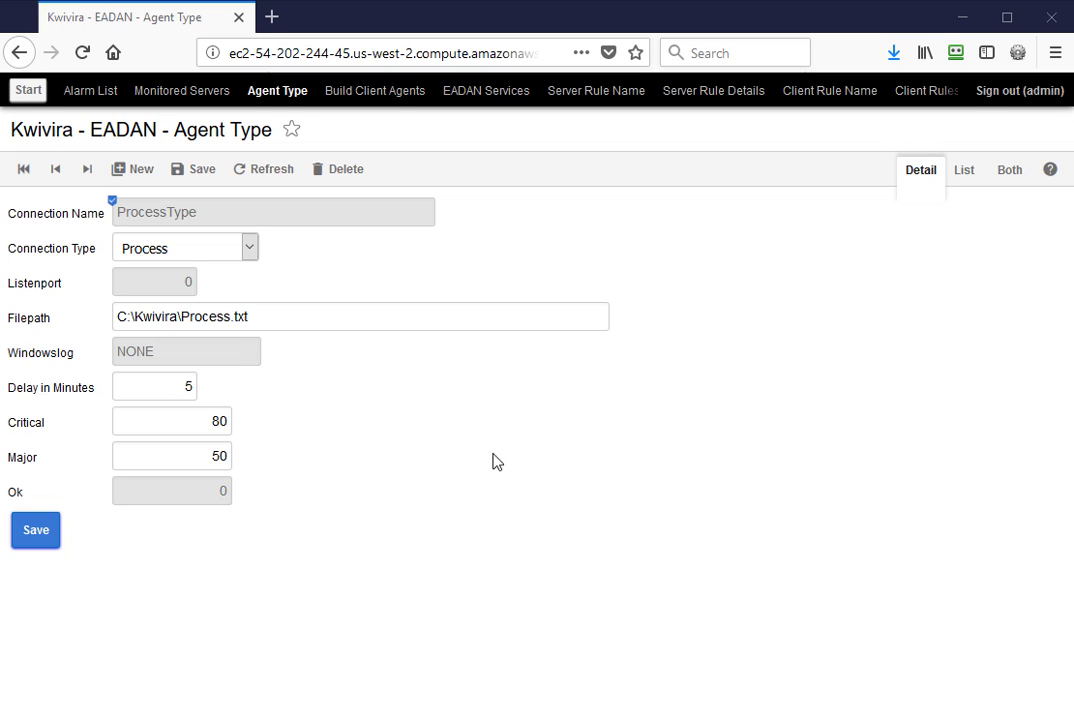
pyautogui.click(962, 190)
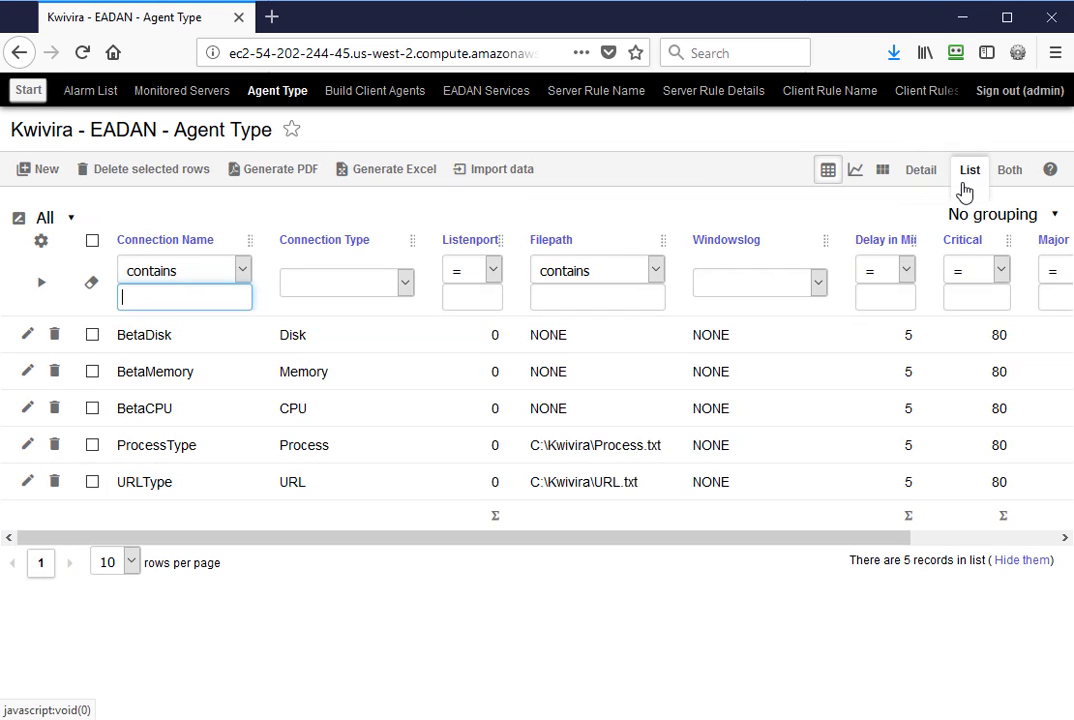
# Review the URLType agent type's settings alongside the URL text file, then return to the agent type list
pyautogui.click(156, 488)
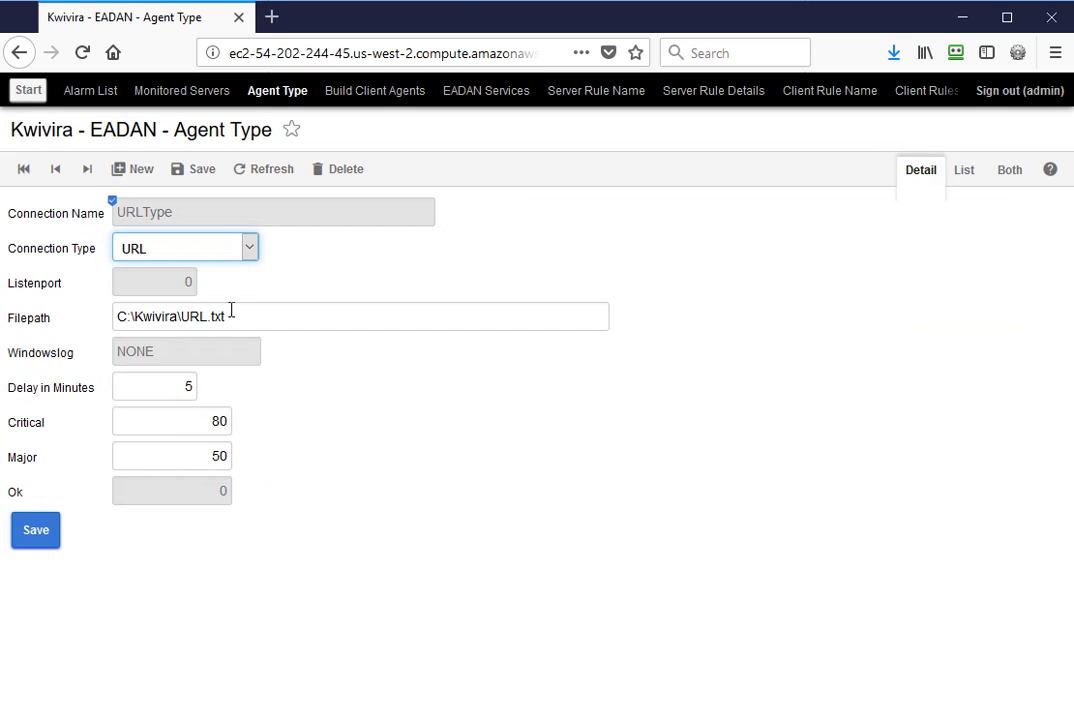
pyautogui.moveTo(412, 499); pyautogui.dragTo(527, 386)
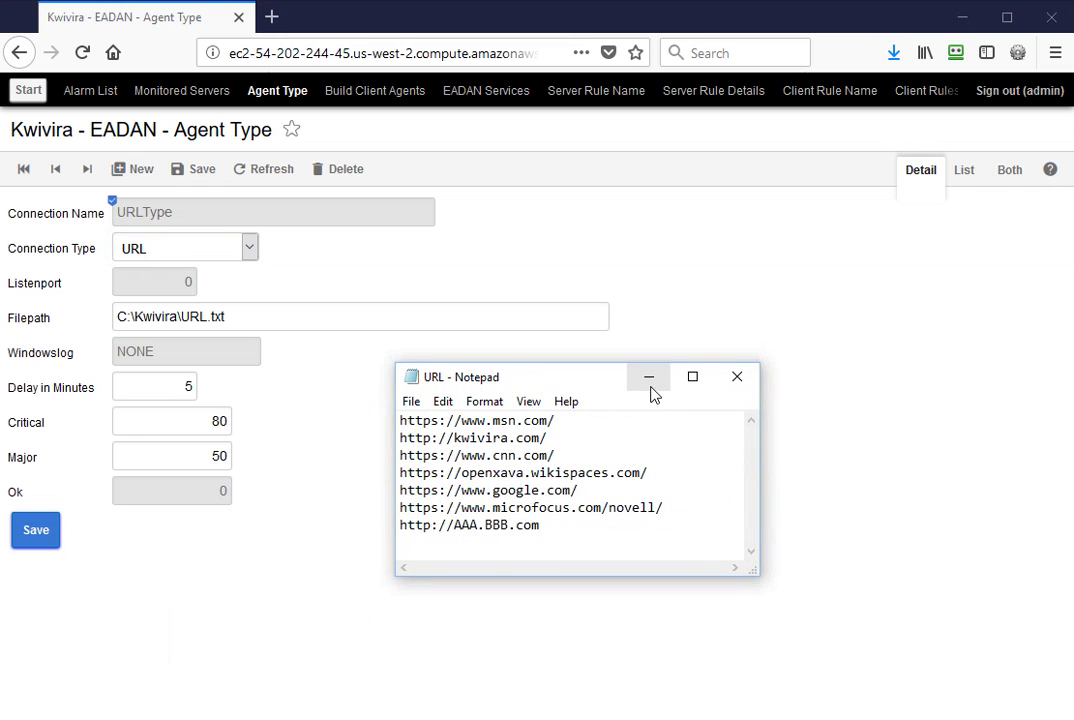
pyautogui.moveTo(561, 376); pyautogui.dragTo(20, 719)
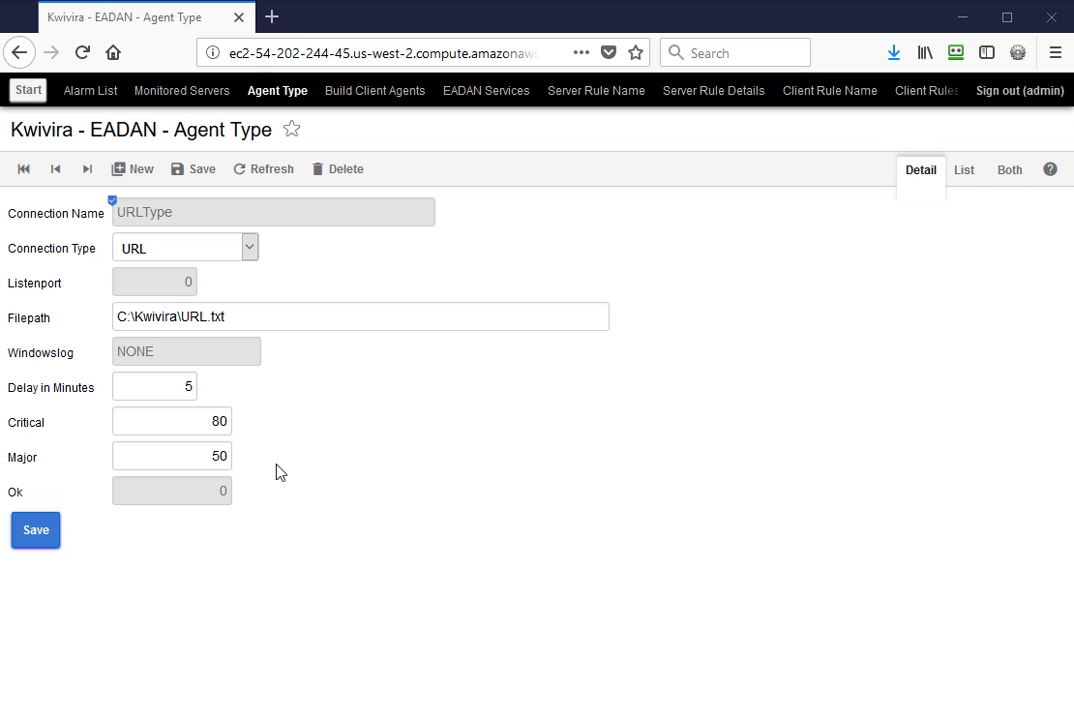
pyautogui.click(969, 177)
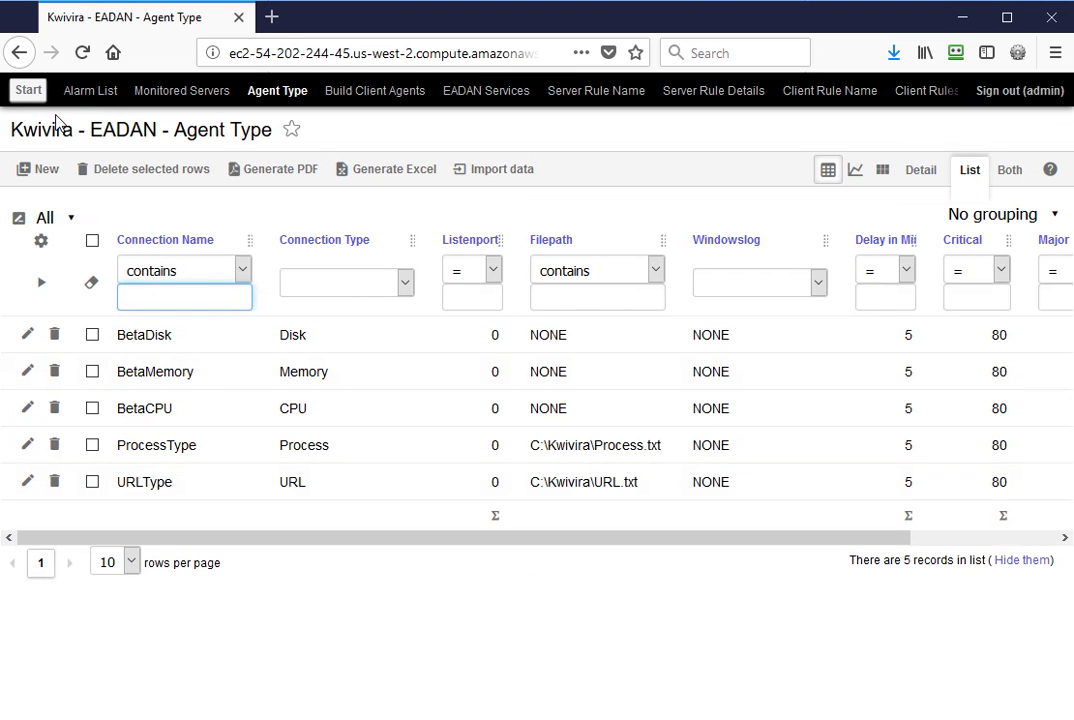
# Examine the TestURLAgent configuration and its readme among the client agent builds, and return to the agent list
pyautogui.click(348, 95)
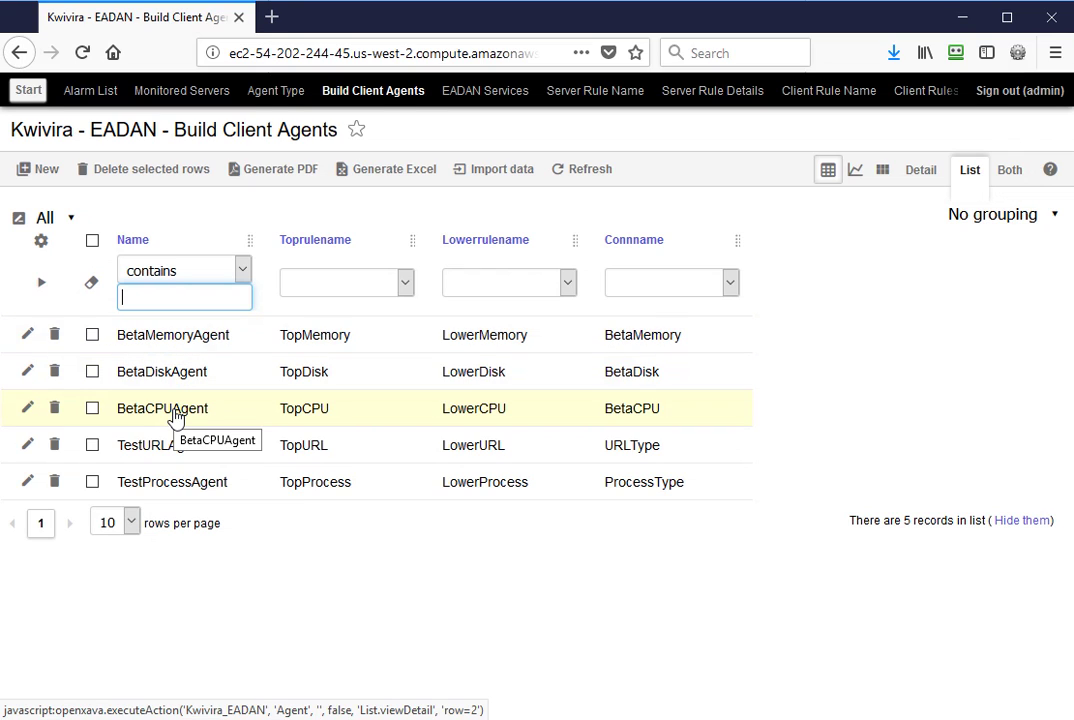
pyautogui.click(175, 450)
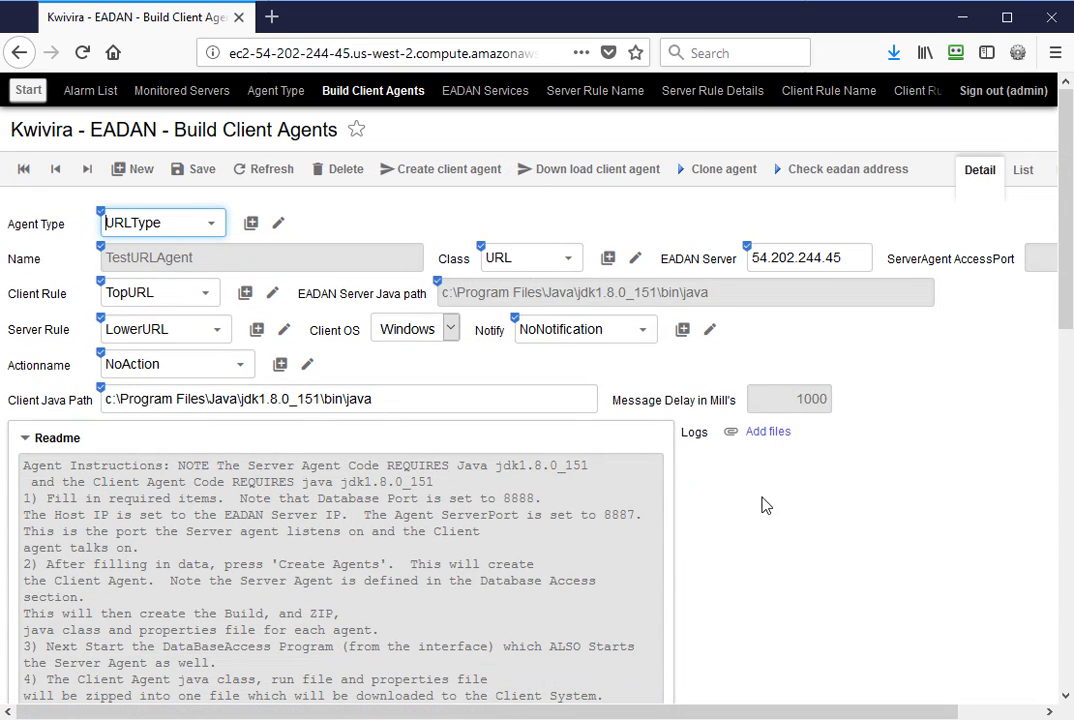
pyautogui.scroll(-3, 880, 535)
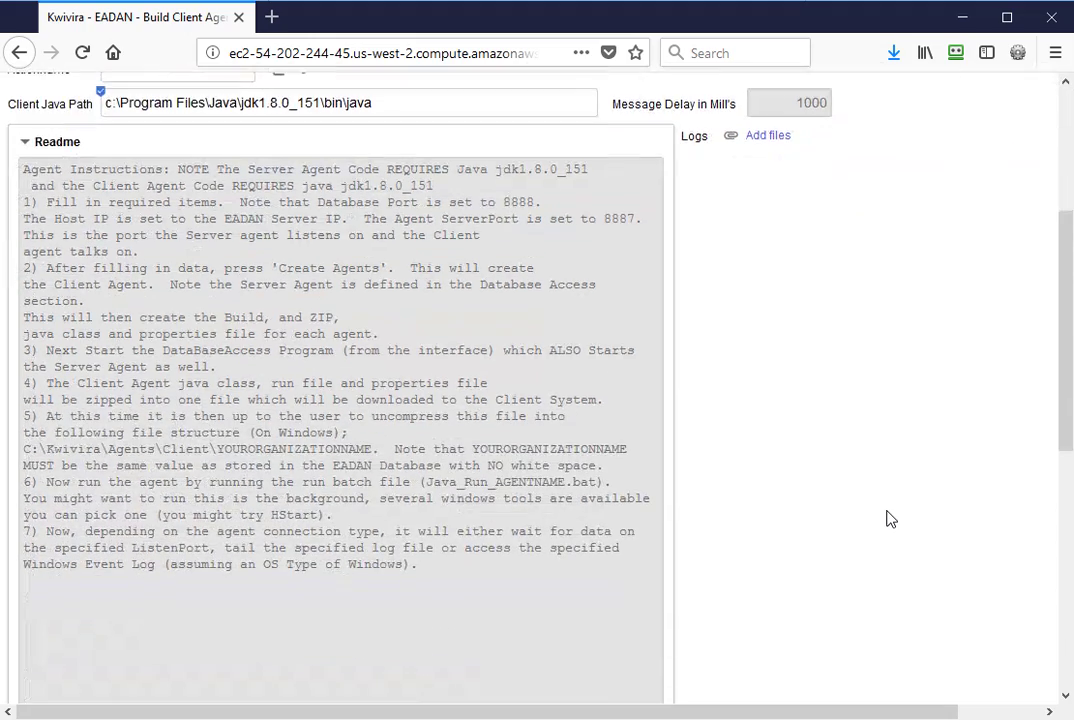
pyautogui.scroll(-6, 888, 516)
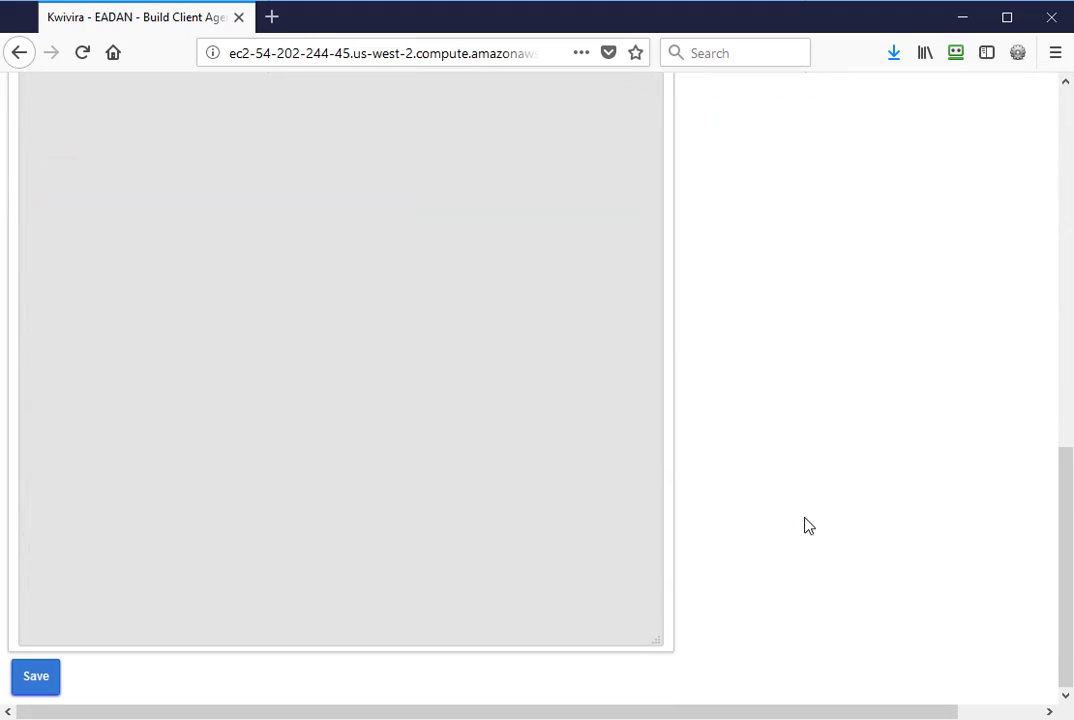
pyautogui.scroll(2, 815, 522)
pyautogui.scroll(7, 822, 520)
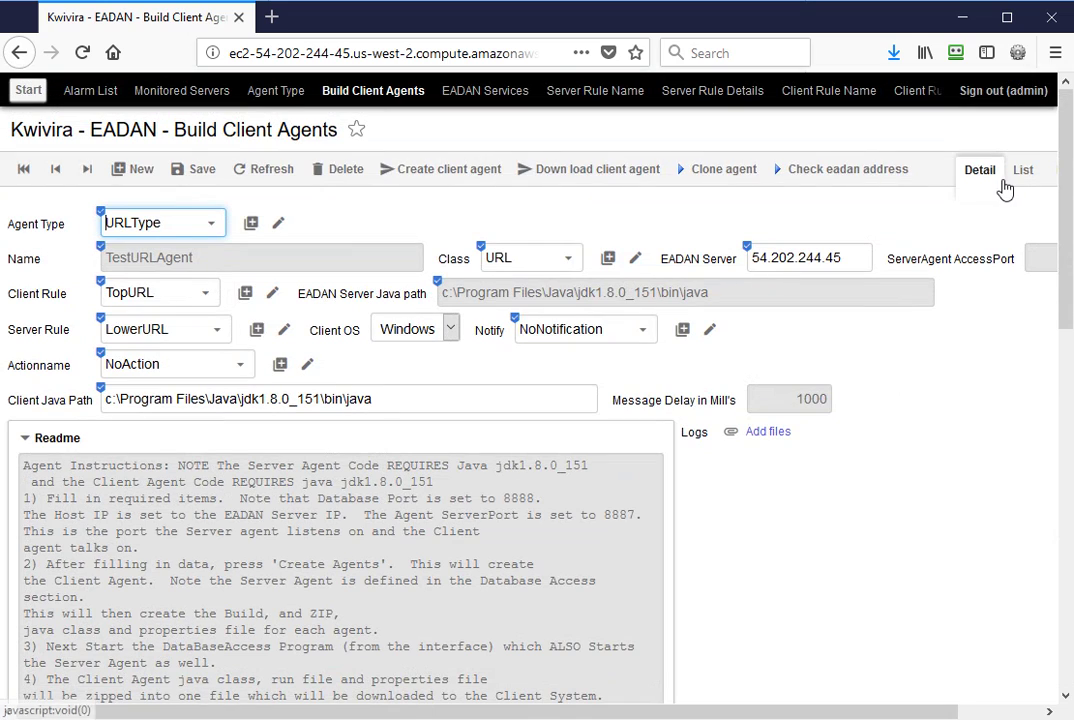
pyautogui.click(1013, 186)
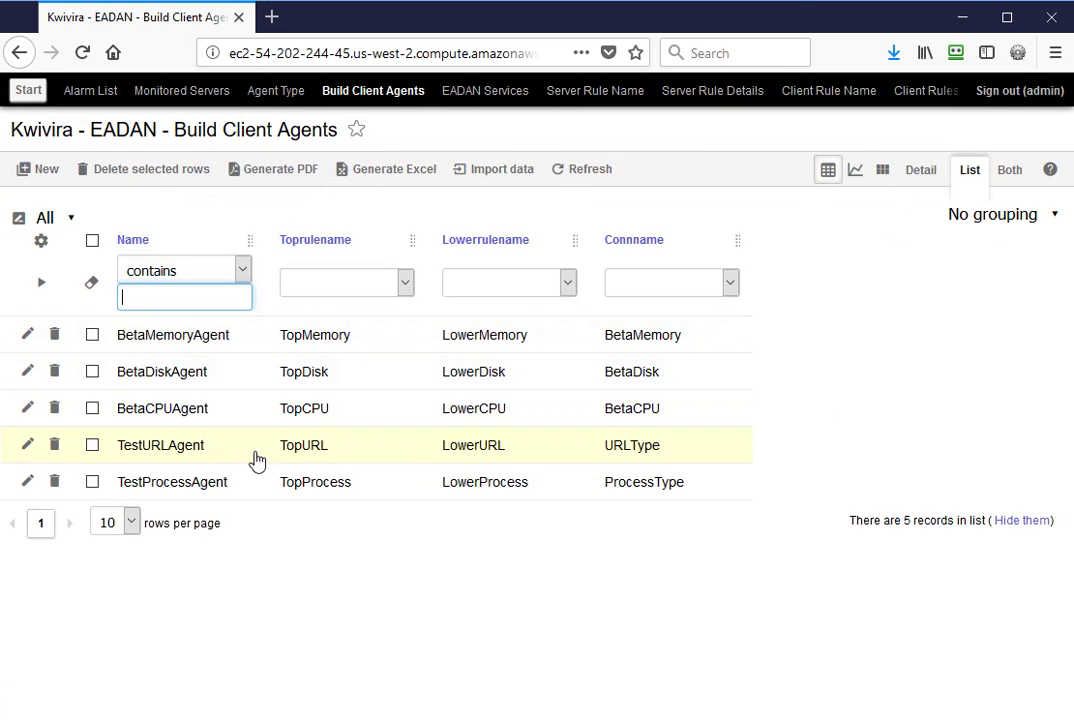
# Examine the TestProcessAgent configuration, including the available agent types, and return to the agent list
pyautogui.click(216, 482)
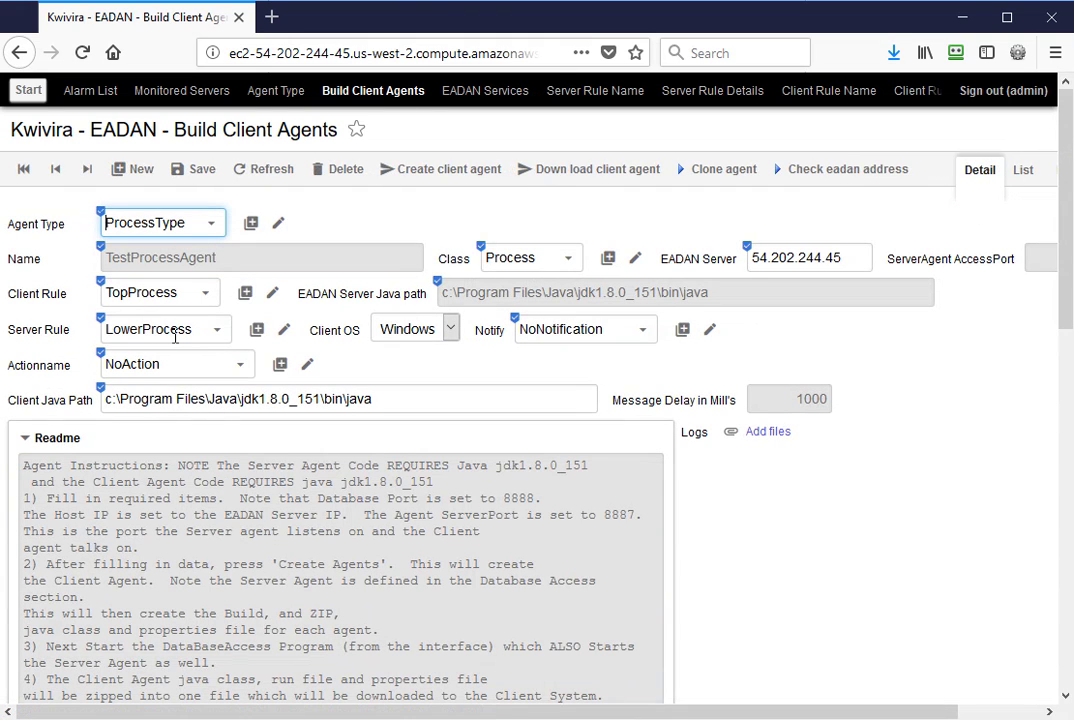
pyautogui.click(216, 224)
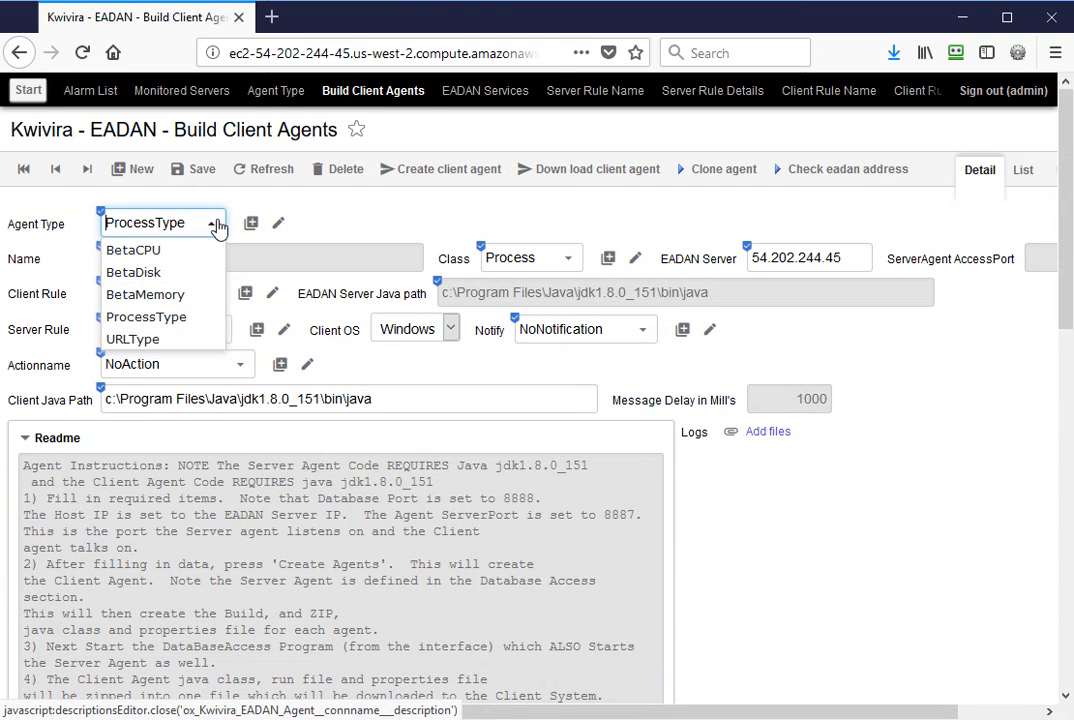
pyautogui.click(216, 225)
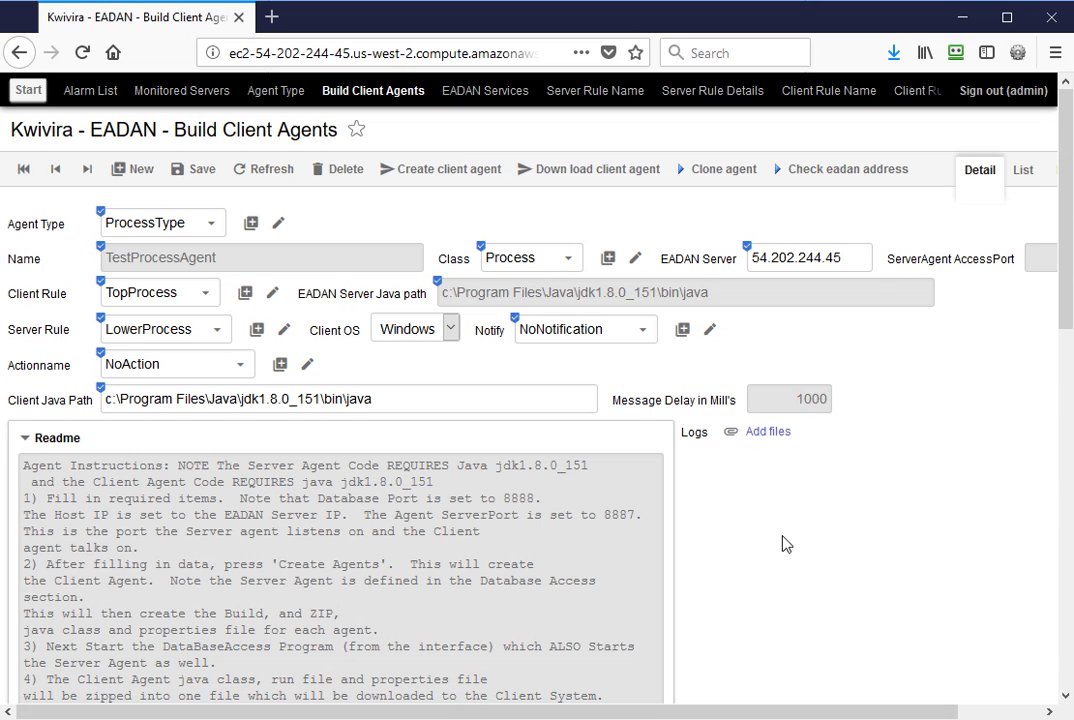
pyautogui.click(1030, 172)
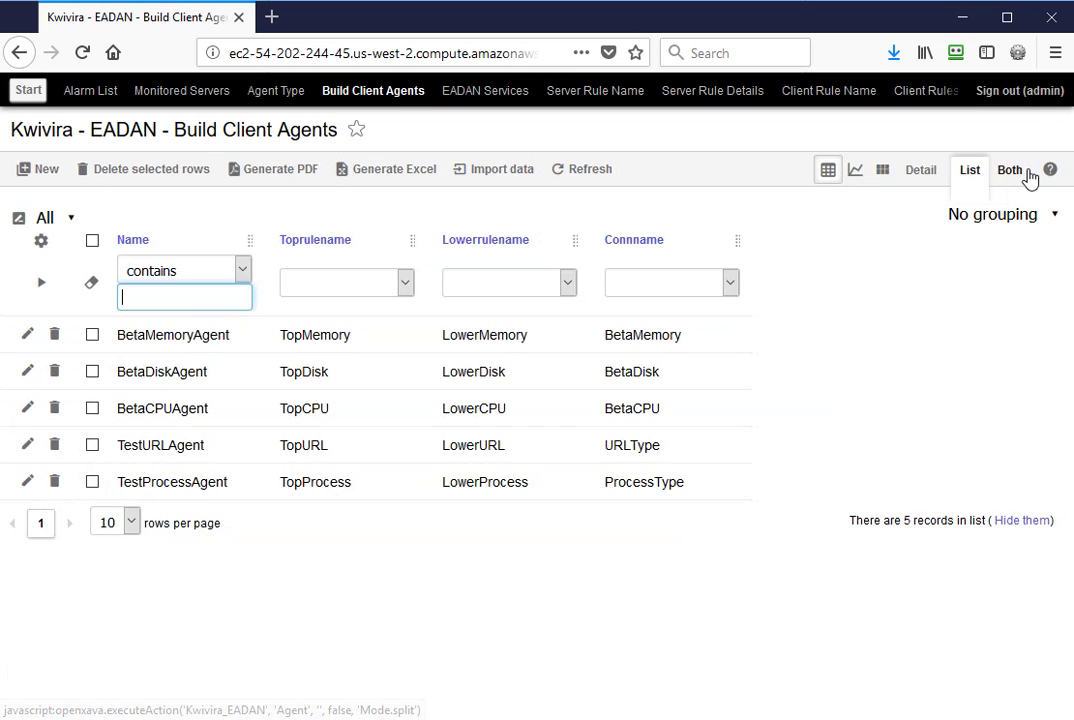
# Review the agents assigned to the monitored server assassin and their status, and return to the server list
pyautogui.click(190, 90)
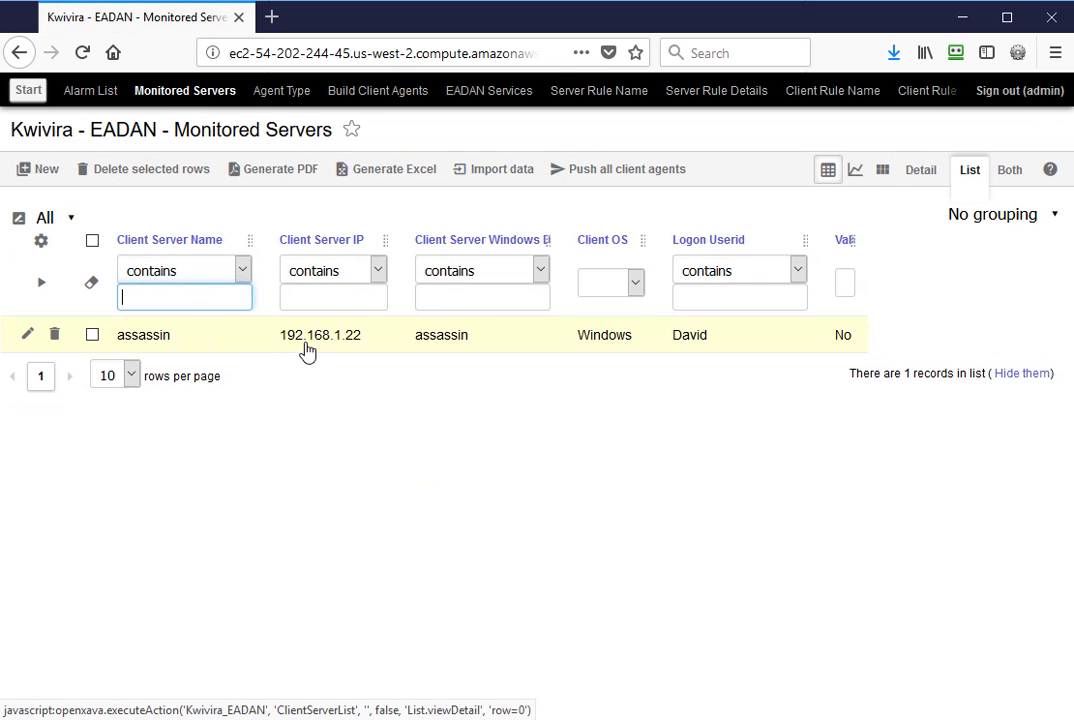
pyautogui.click(302, 340)
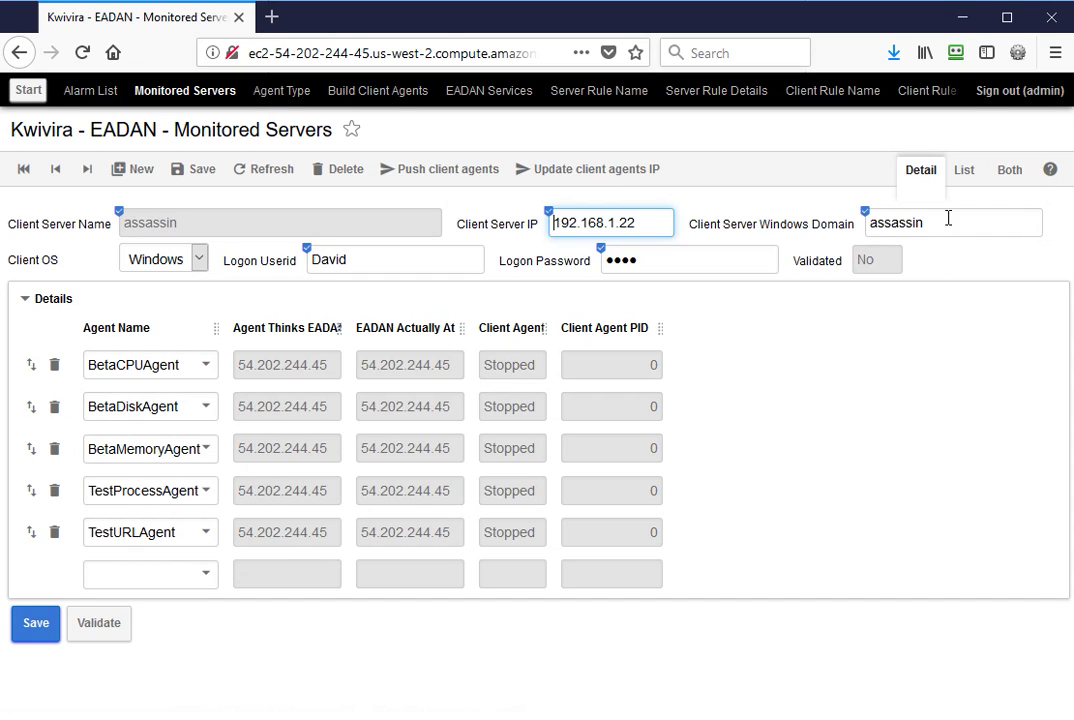
pyautogui.click(968, 186)
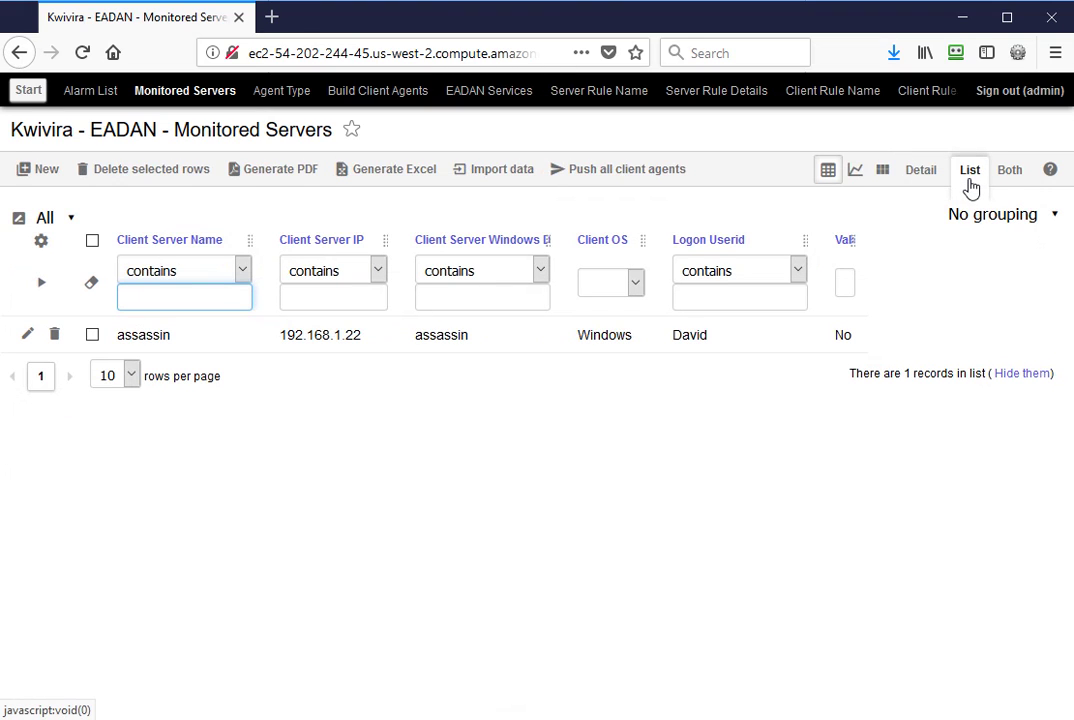
# Switch to the Command Prompt windows and start the disk and CPU agents with java_run_betadiskagent and java_run_betaCPUAgent
pyautogui.moveTo(1072, 176); pyautogui.dragTo(420, 214)
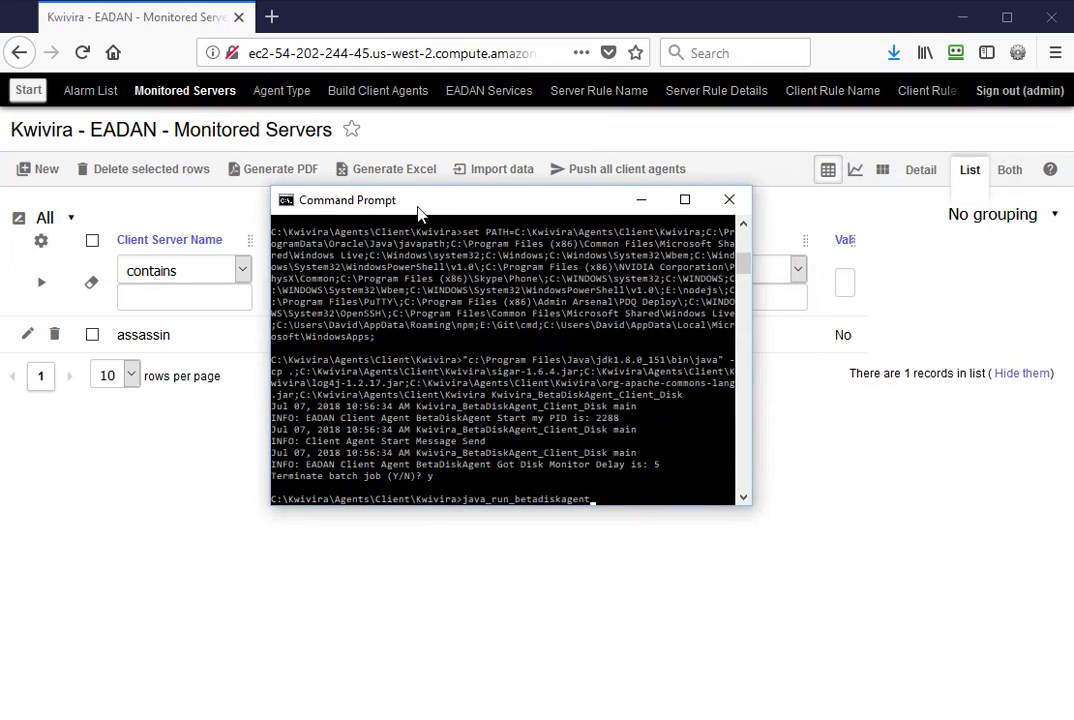
pyautogui.press('Return')
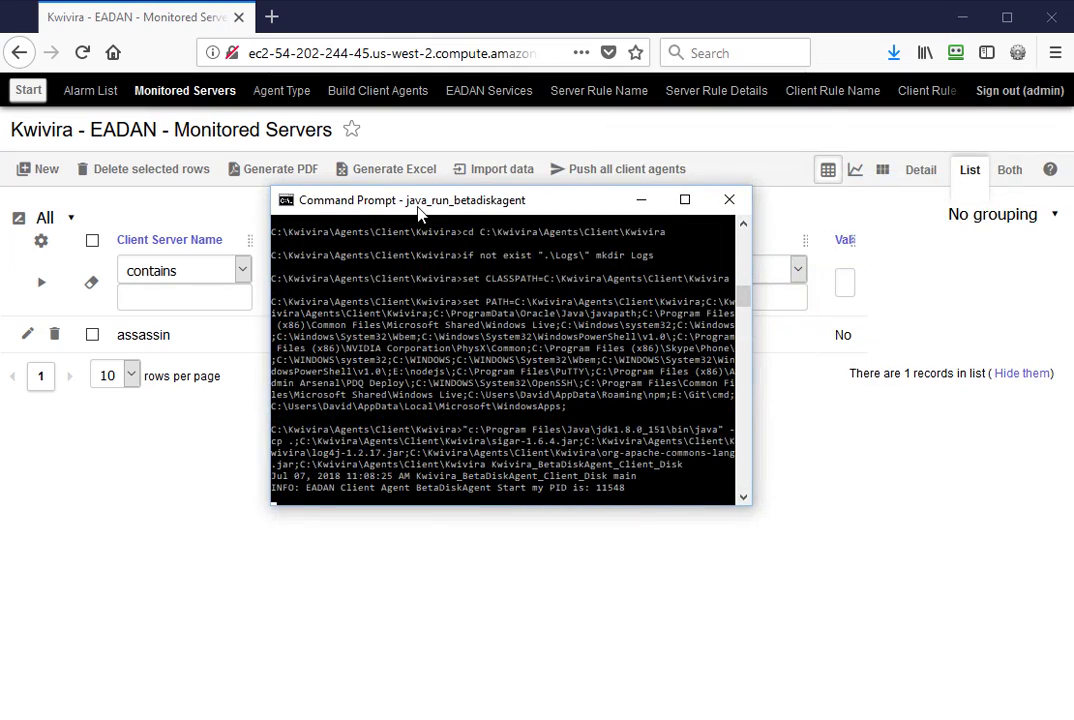
pyautogui.moveTo(1040, 5); pyautogui.dragTo(502, 150)
pyautogui.press('Return')
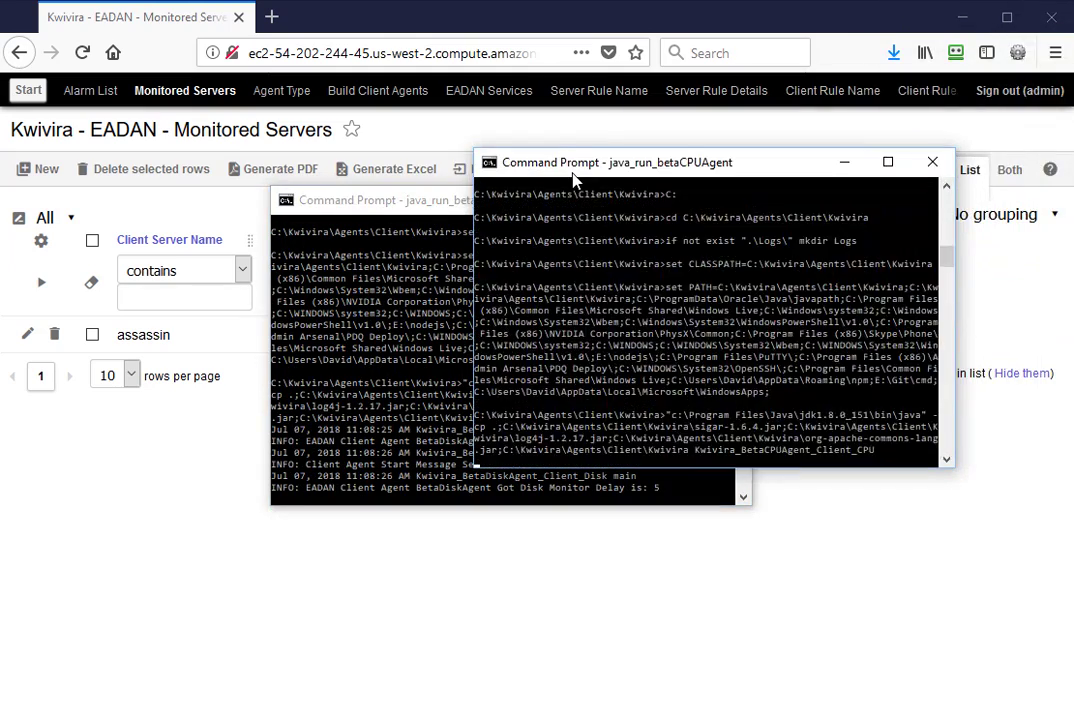
# Start the process, memory and URL agents with java_run_testprocessagent, java_run_betamemoryagent and java_run_testURLAgent, each in its own Command Prompt window
pyautogui.moveTo(1040, 8); pyautogui.dragTo(561, 132)
pyautogui.press('Return')
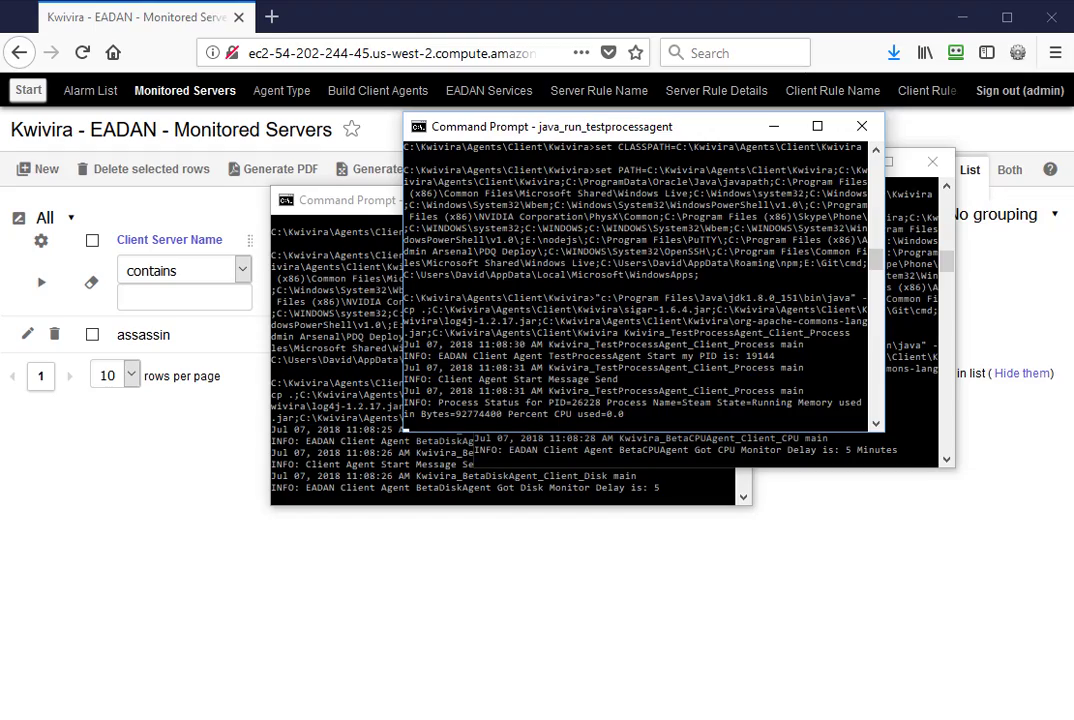
pyautogui.moveTo(1040, 8); pyautogui.dragTo(622, 303)
pyautogui.press('Return')
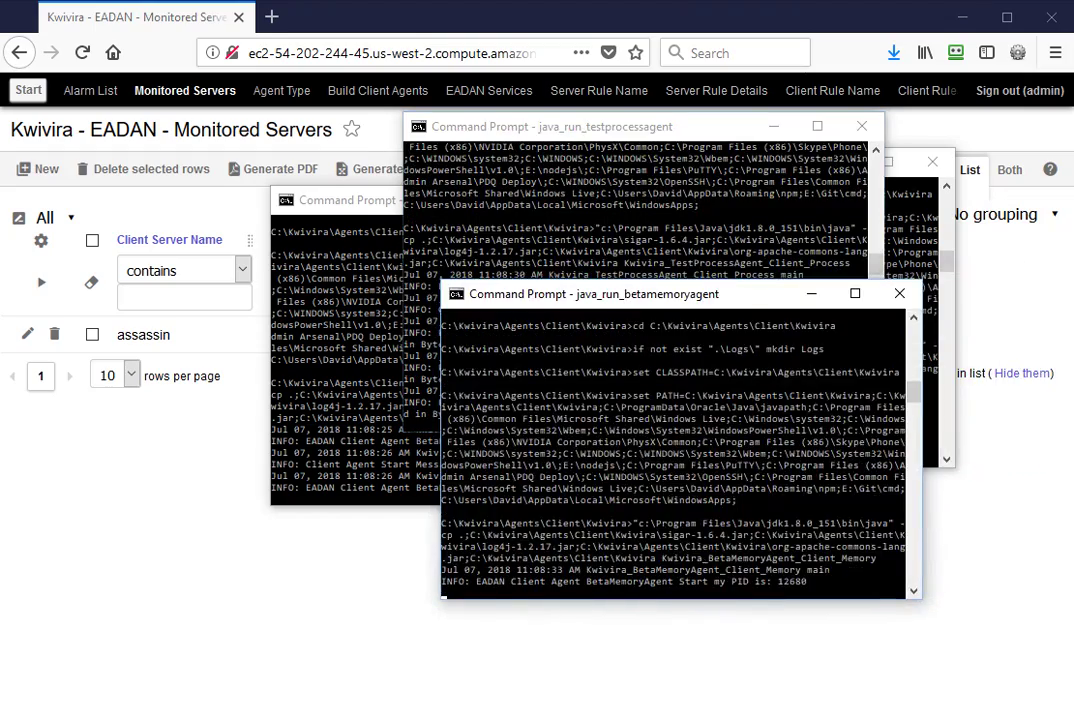
pyautogui.moveTo(1040, 8); pyautogui.dragTo(254, 388)
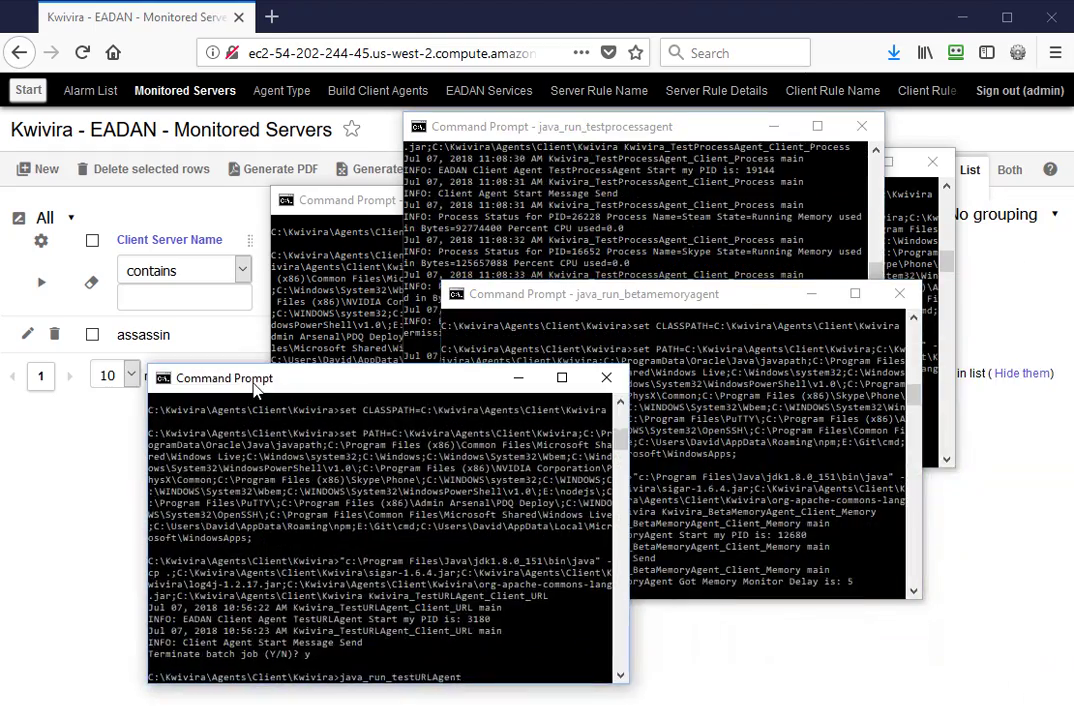
pyautogui.press('Return')
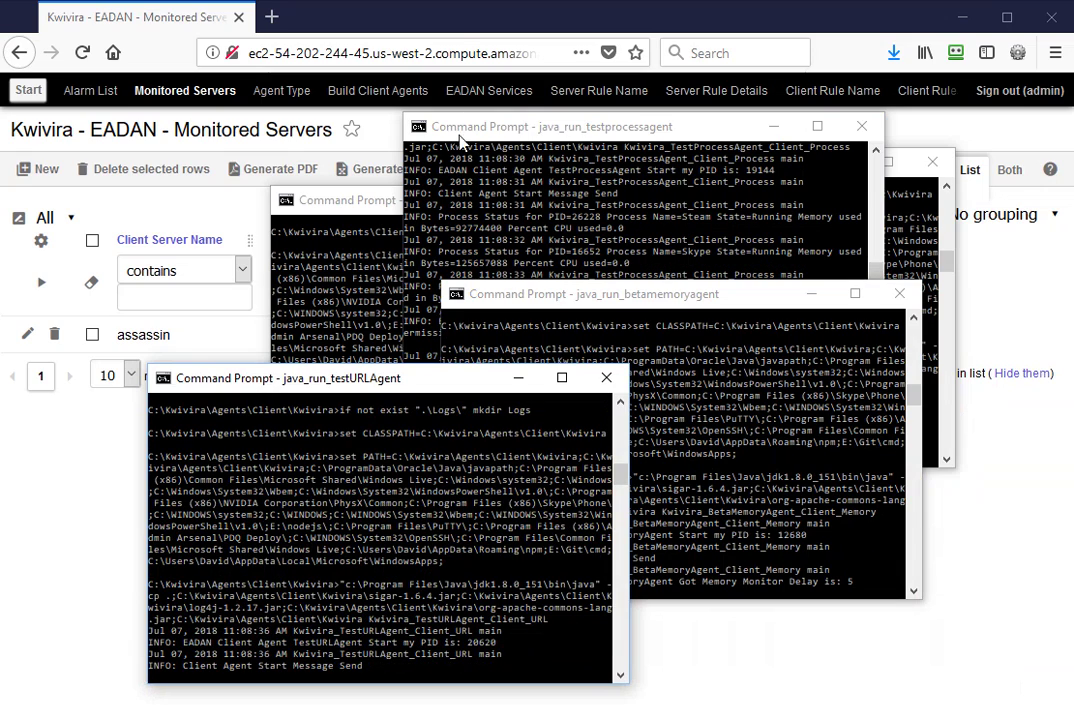
# Switch back to the browser, review the agent statuses and PIDs for the monitored server assassin, and return to the server list
pyautogui.click(450, 26)
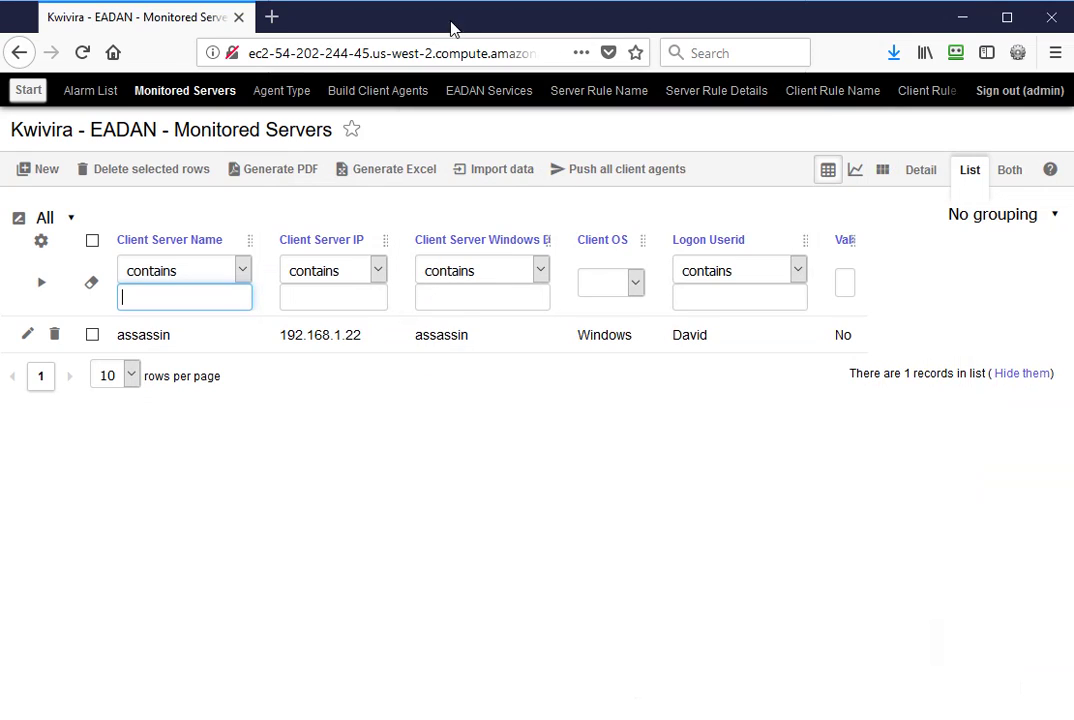
pyautogui.click(90, 100)
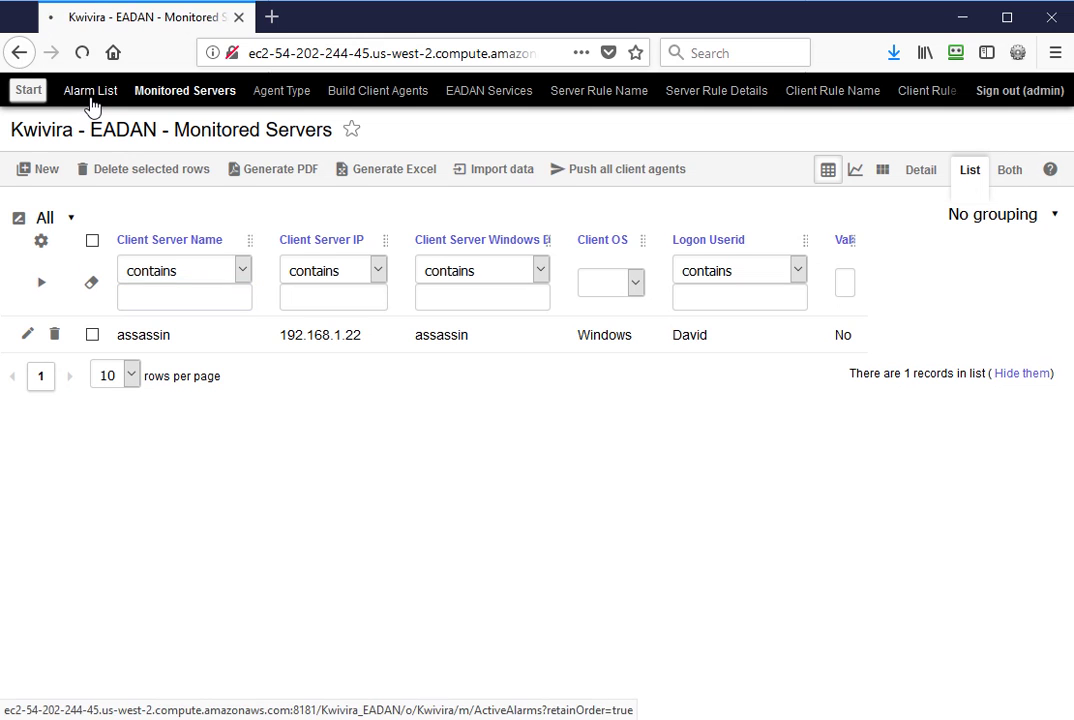
pyautogui.click(165, 100)
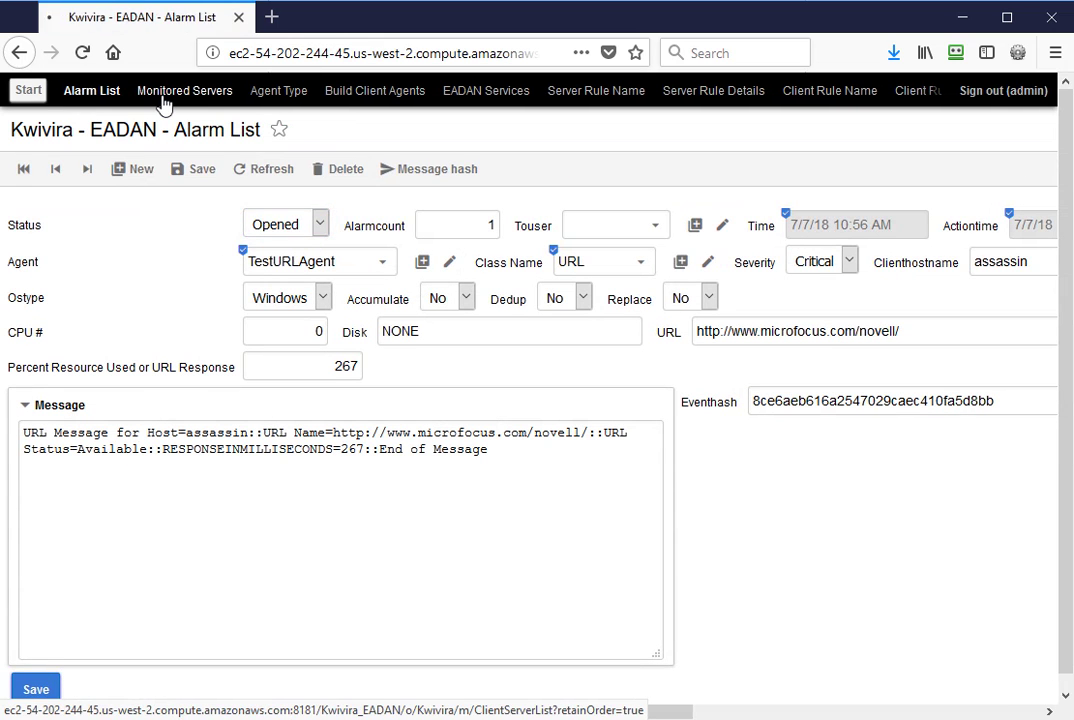
pyautogui.click(290, 338)
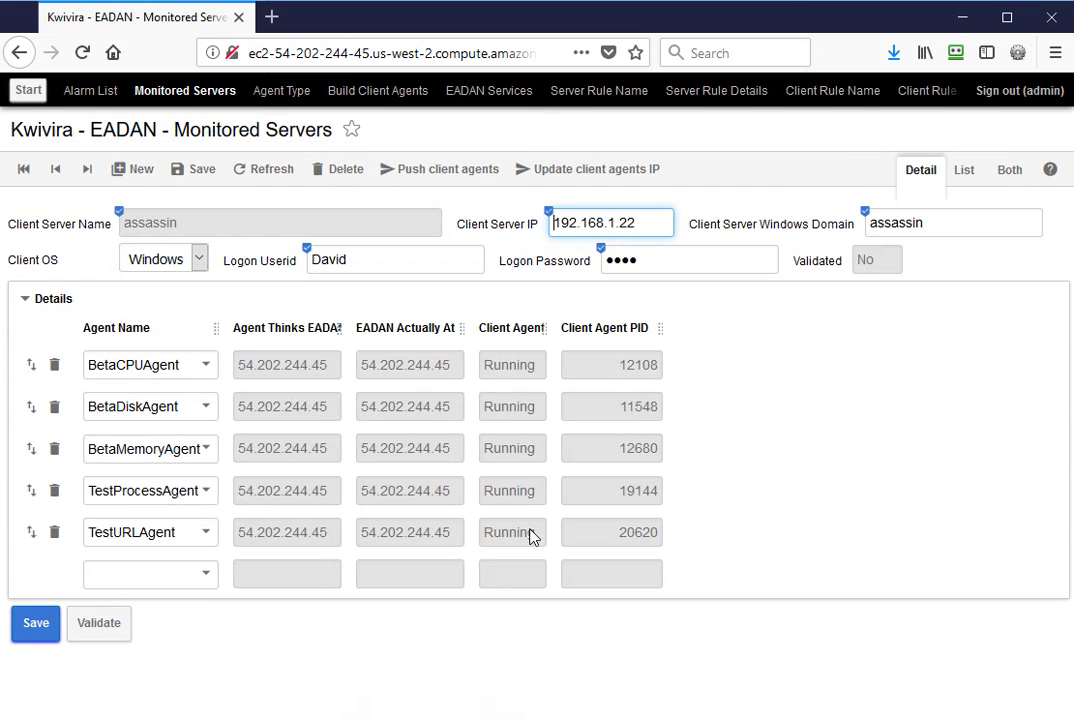
pyautogui.click(956, 176)
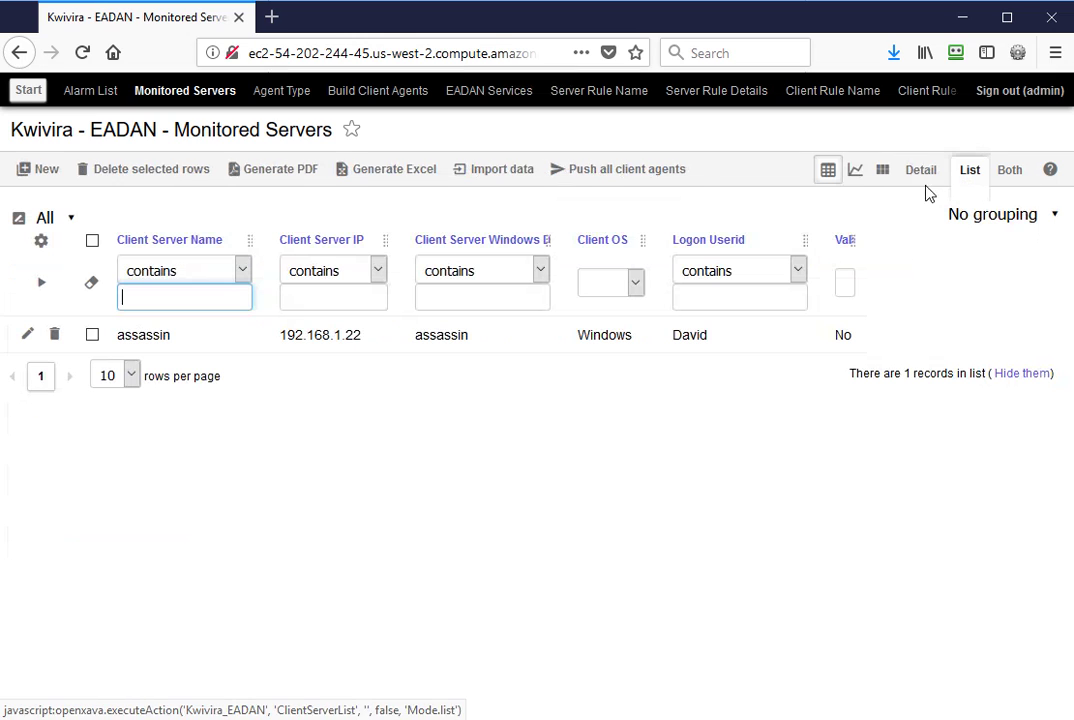
# Open the Alarm List in list view and show its first page with the newest alarms
pyautogui.click(94, 96)
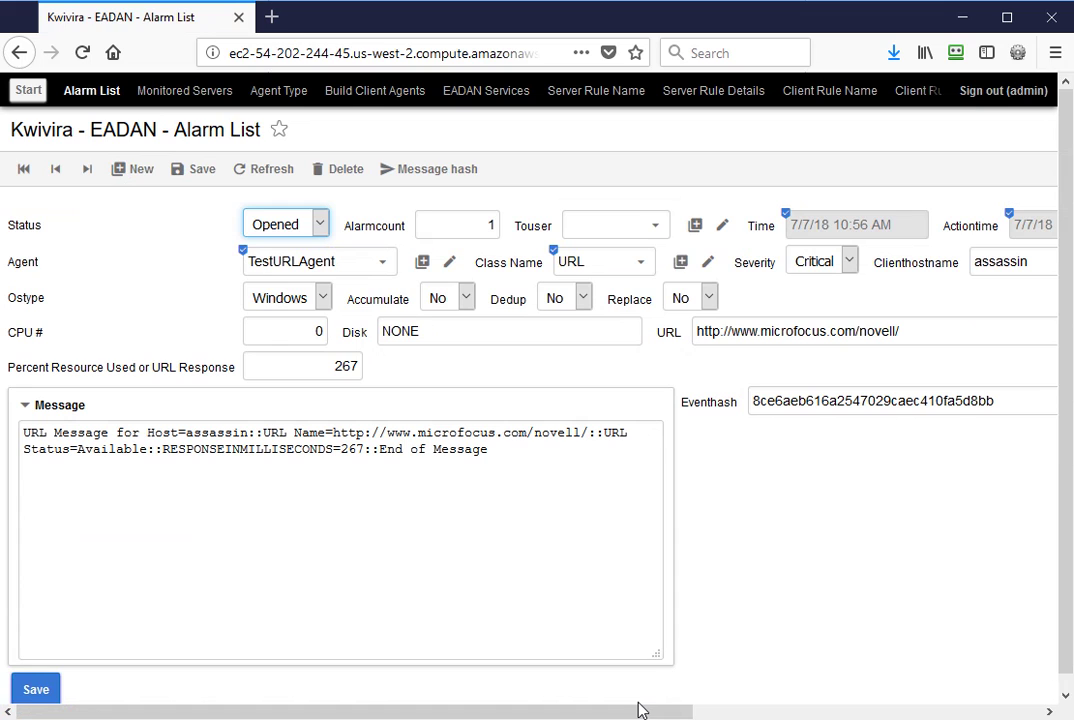
pyautogui.moveTo(642, 711); pyautogui.dragTo(1022, 712)
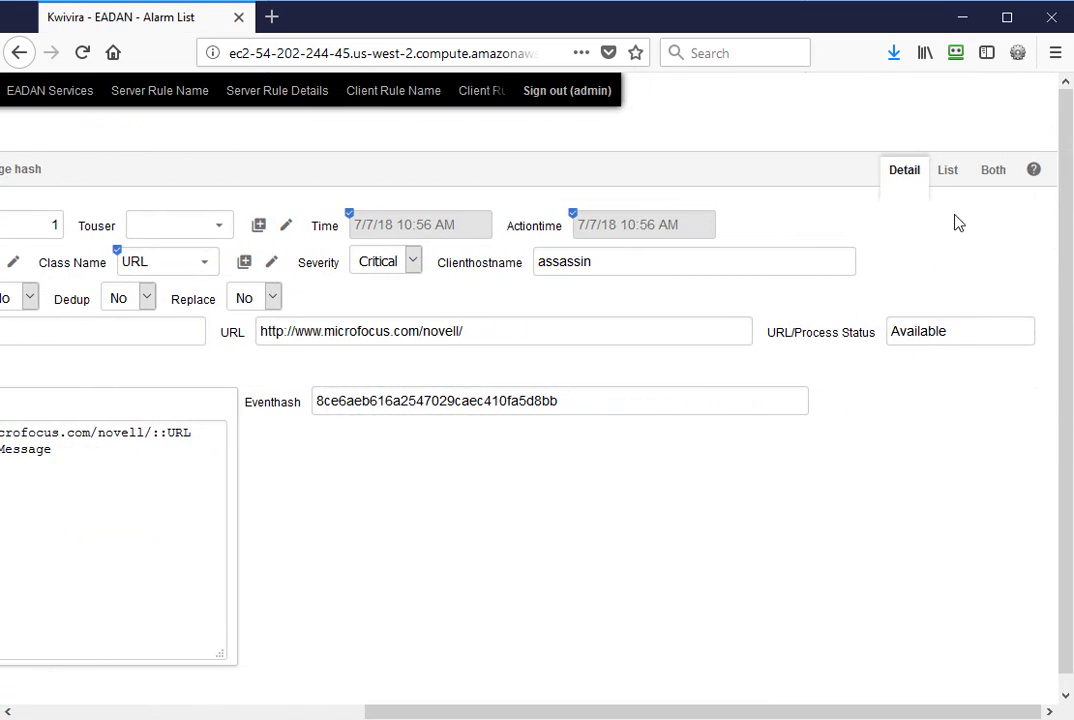
pyautogui.click(950, 170)
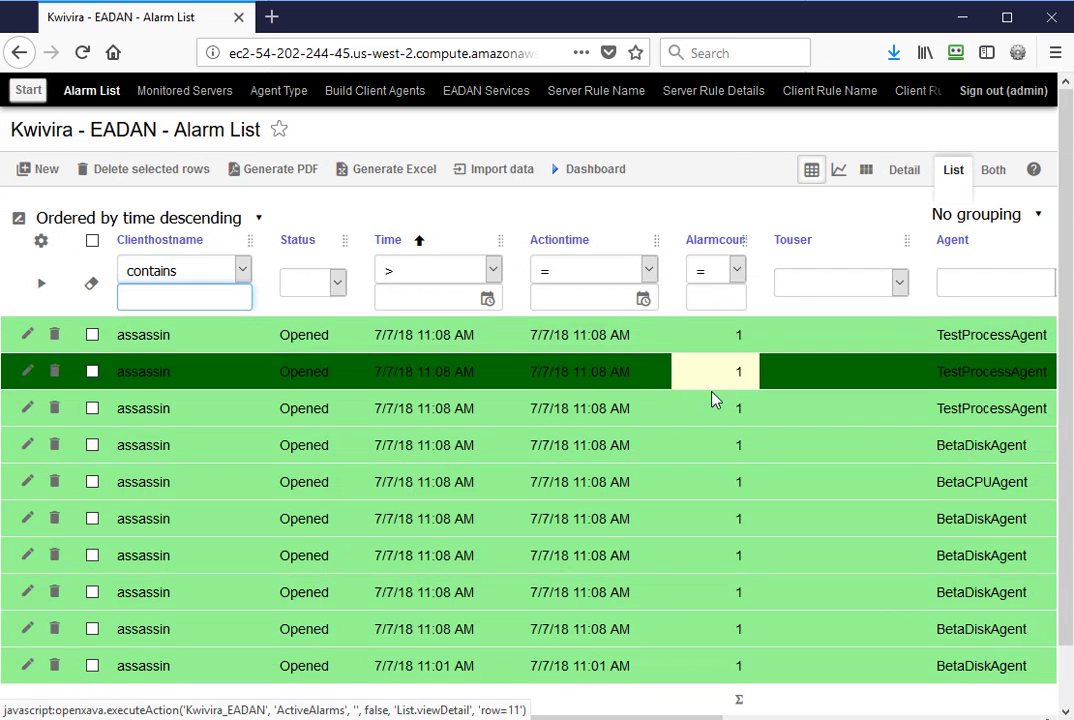
pyautogui.scroll(-2, 712, 400)
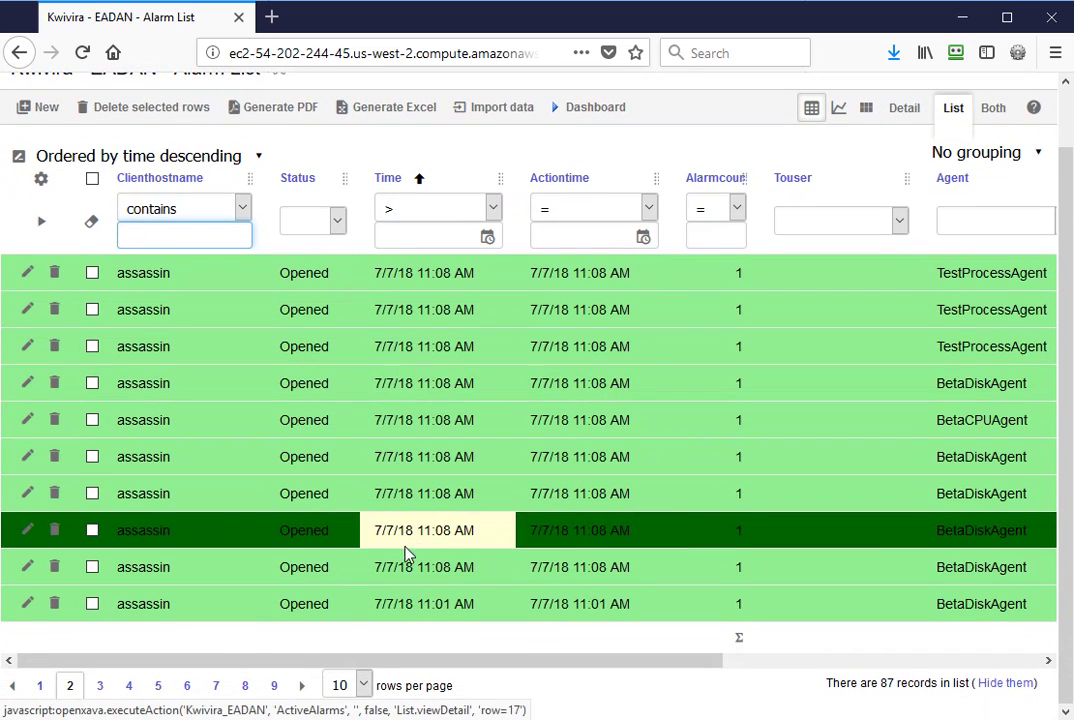
pyautogui.click(41, 687)
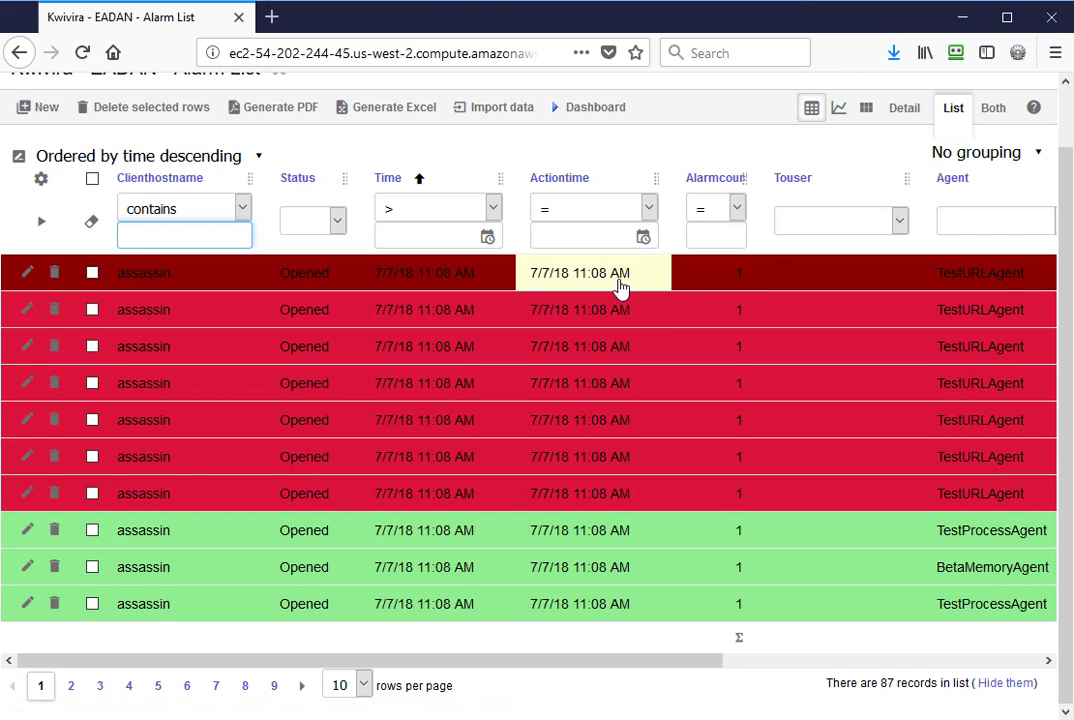
# Examine the details of the two newest TestURLAgent alarms, including URL and status, returning to the alarm list after each
pyautogui.click(621, 285)
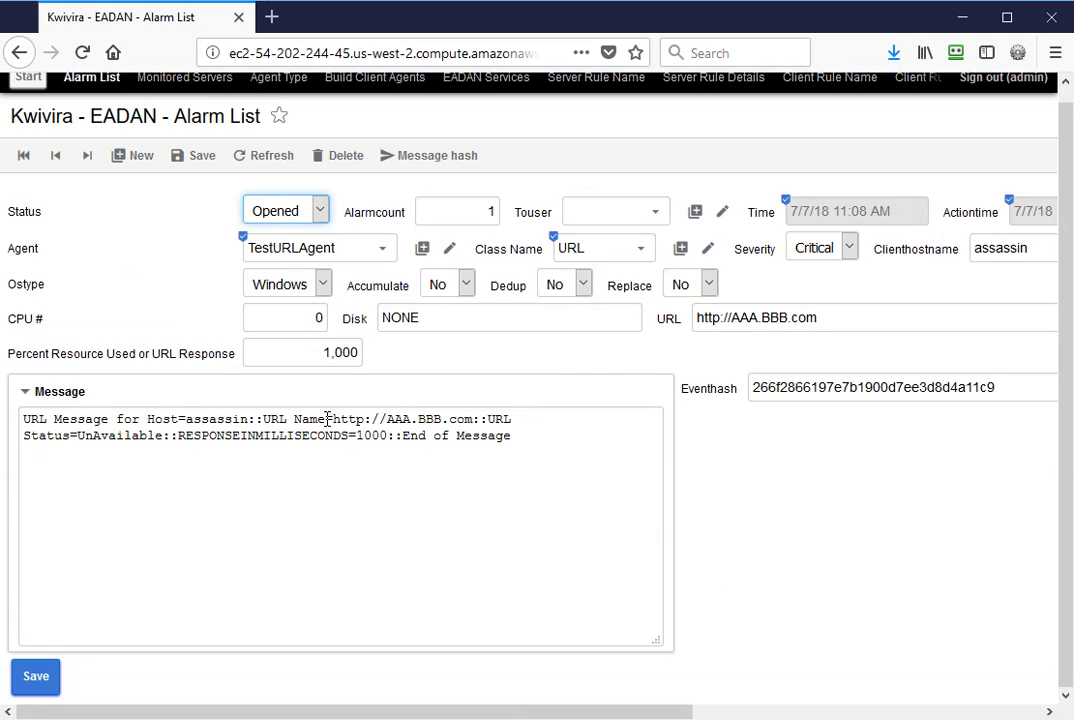
pyautogui.hscroll(5, 1022, 458)
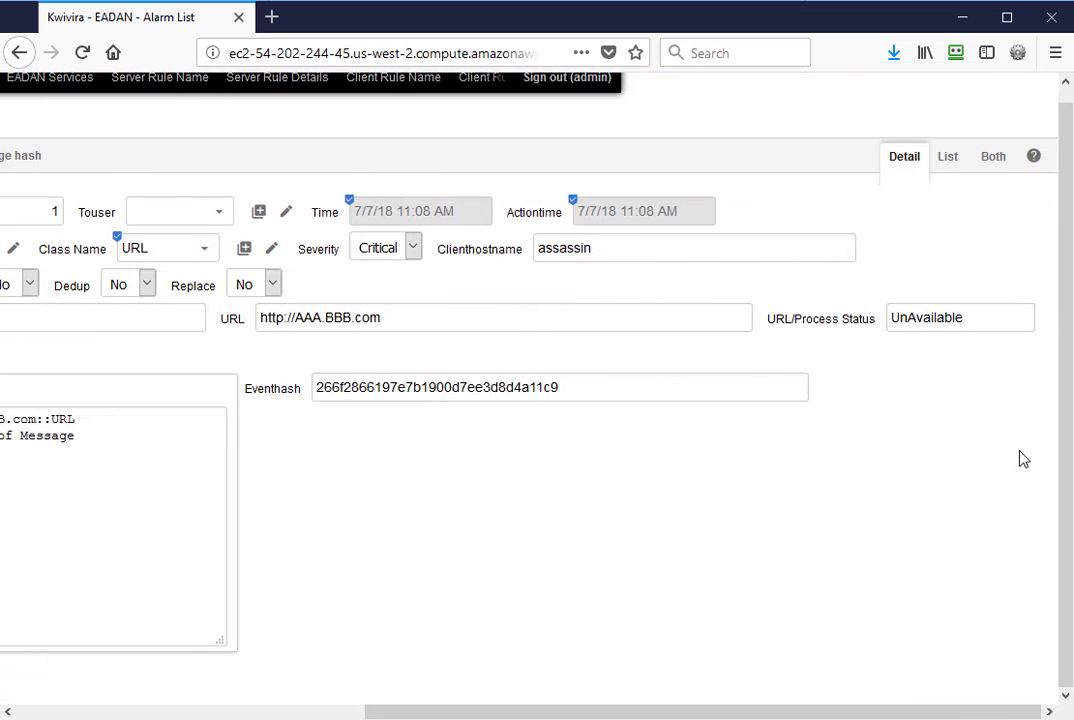
pyautogui.click(950, 168)
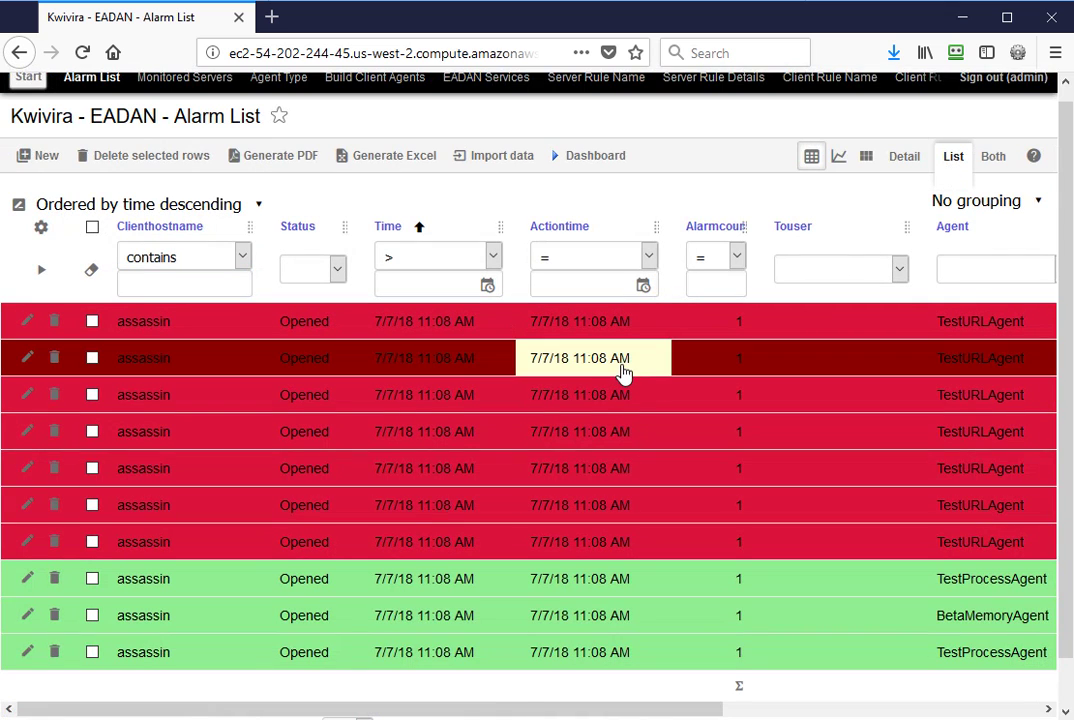
pyautogui.click(625, 370)
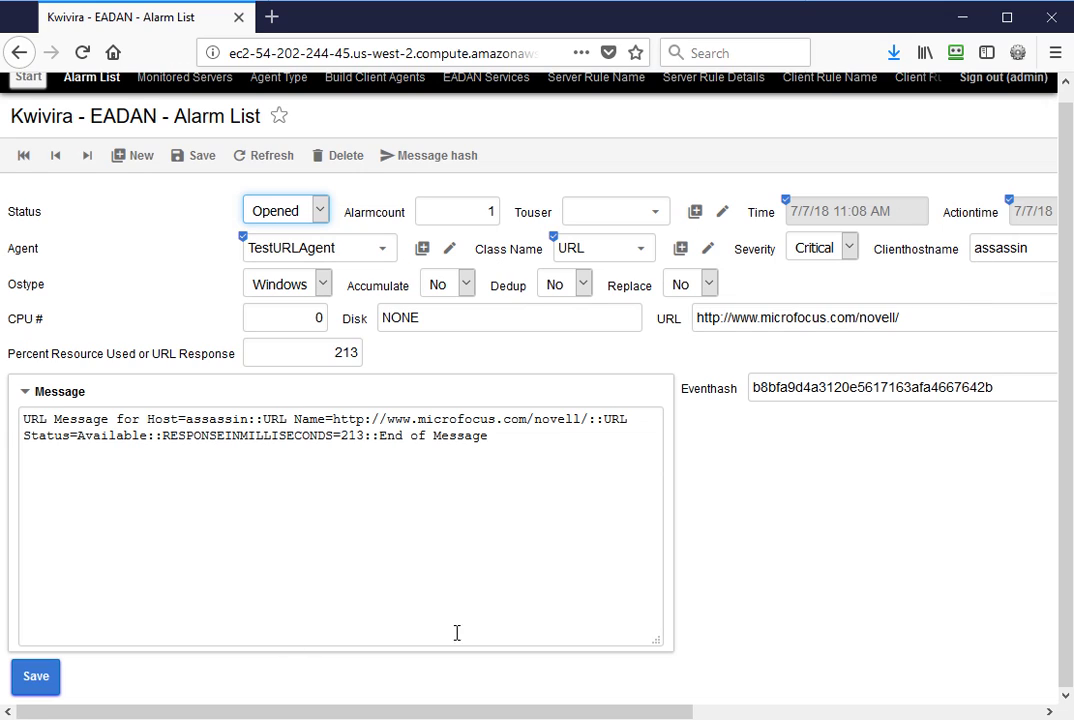
pyautogui.click(890, 712)
pyautogui.click(942, 168)
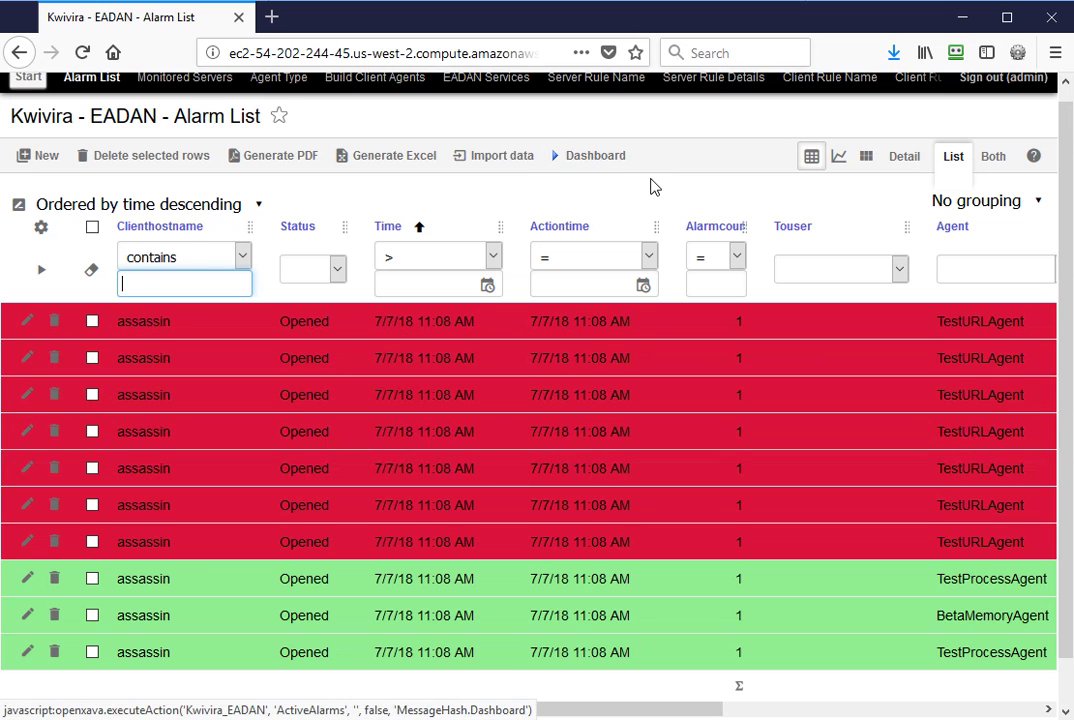
# Open the EADAN Alarms dashboard and examine the opened alarms, alarm counts by severity and CPU usage for host assassin
pyautogui.scroll(1, 372, 163)
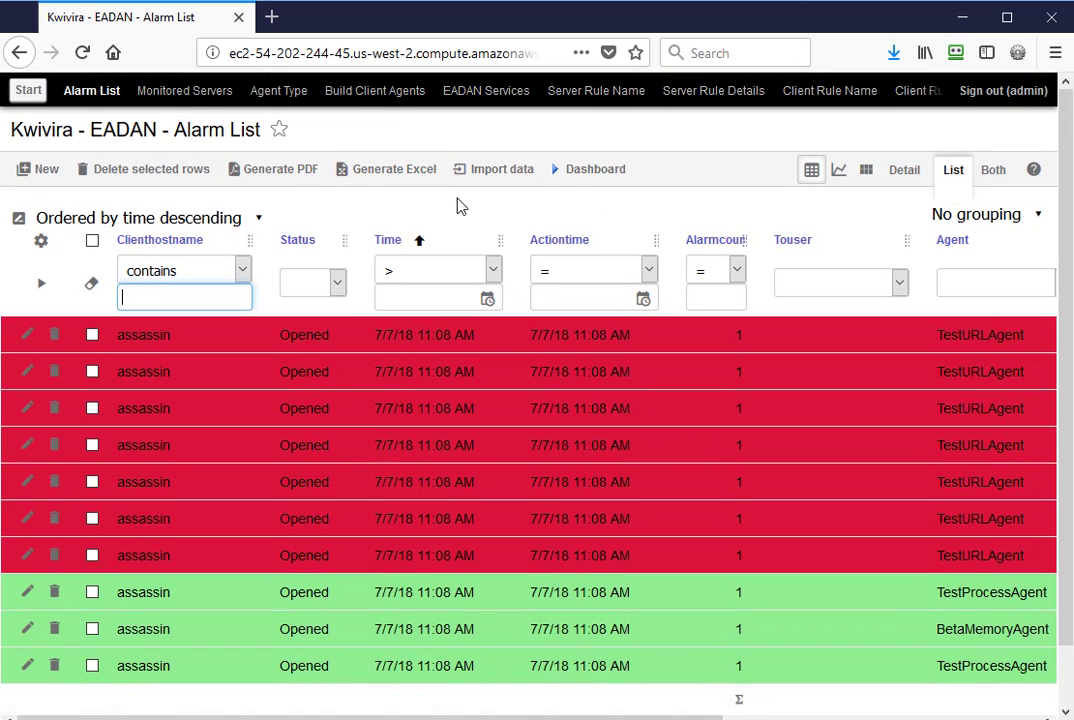
pyautogui.click(578, 168)
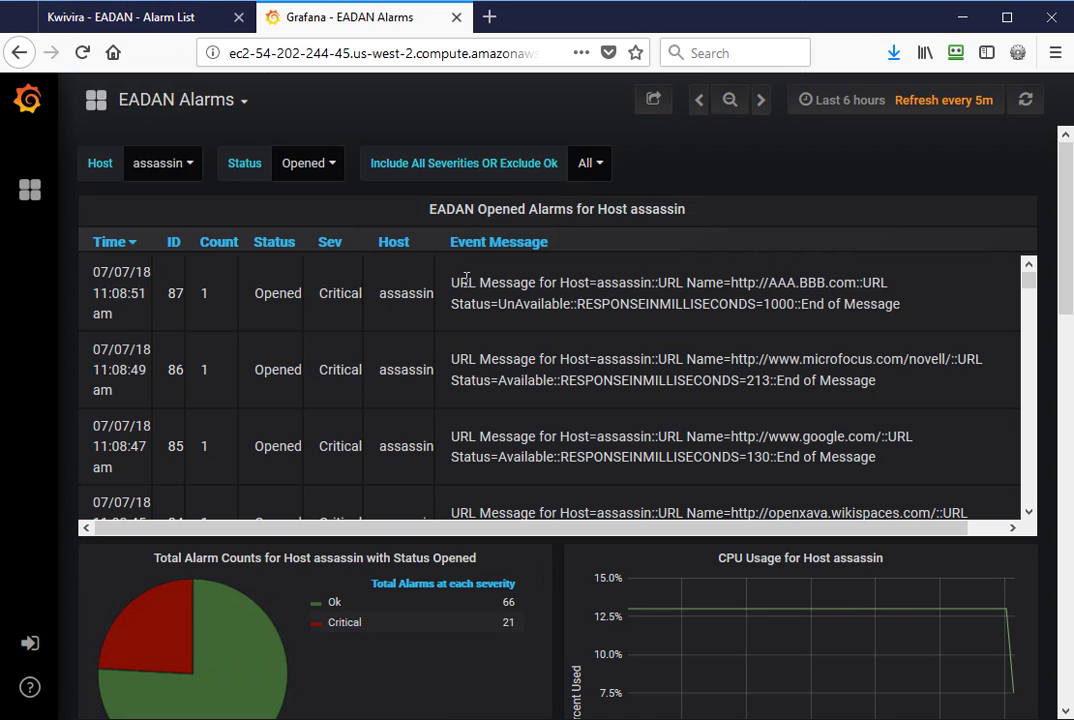
pyautogui.scroll(-2, 434, 618)
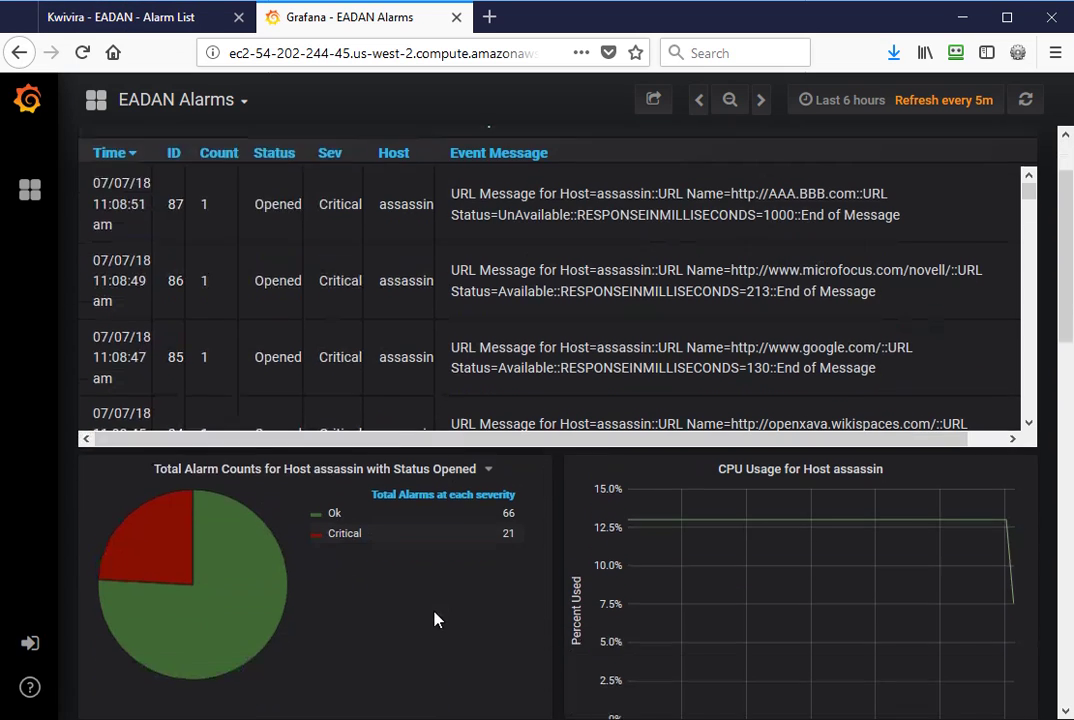
pyautogui.scroll(-2, 434, 618)
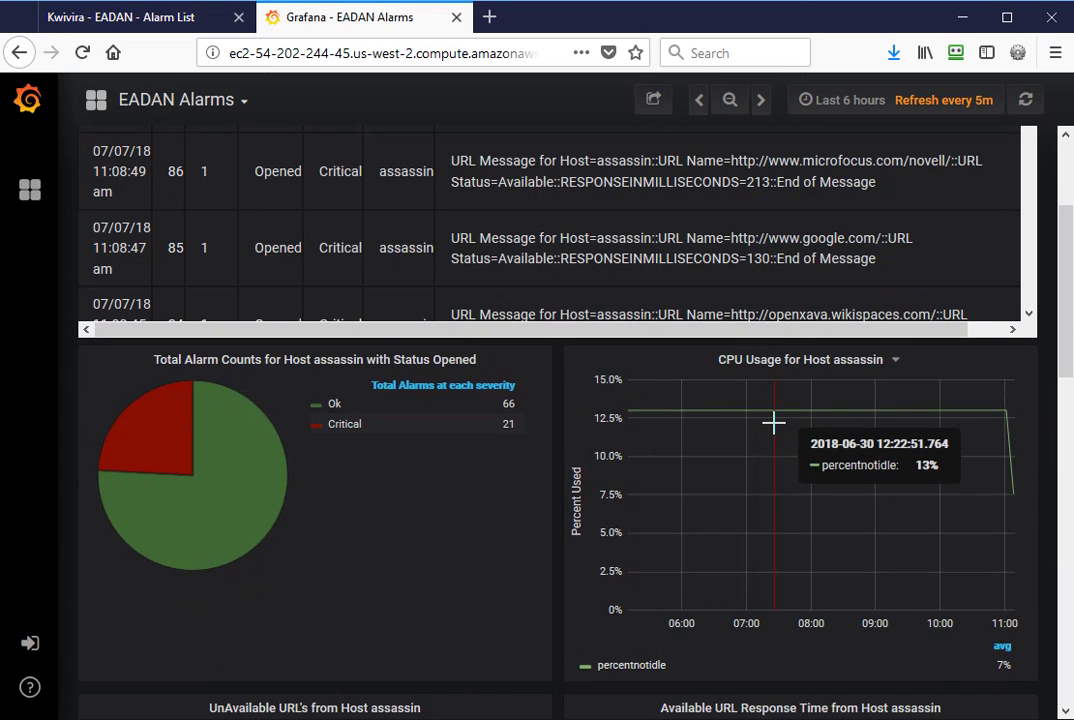
# Examine the dashboard's unavailable URLs, available URL response times with their full legend, and the memory and disk usage charts
pyautogui.scroll(-5, 799, 418)
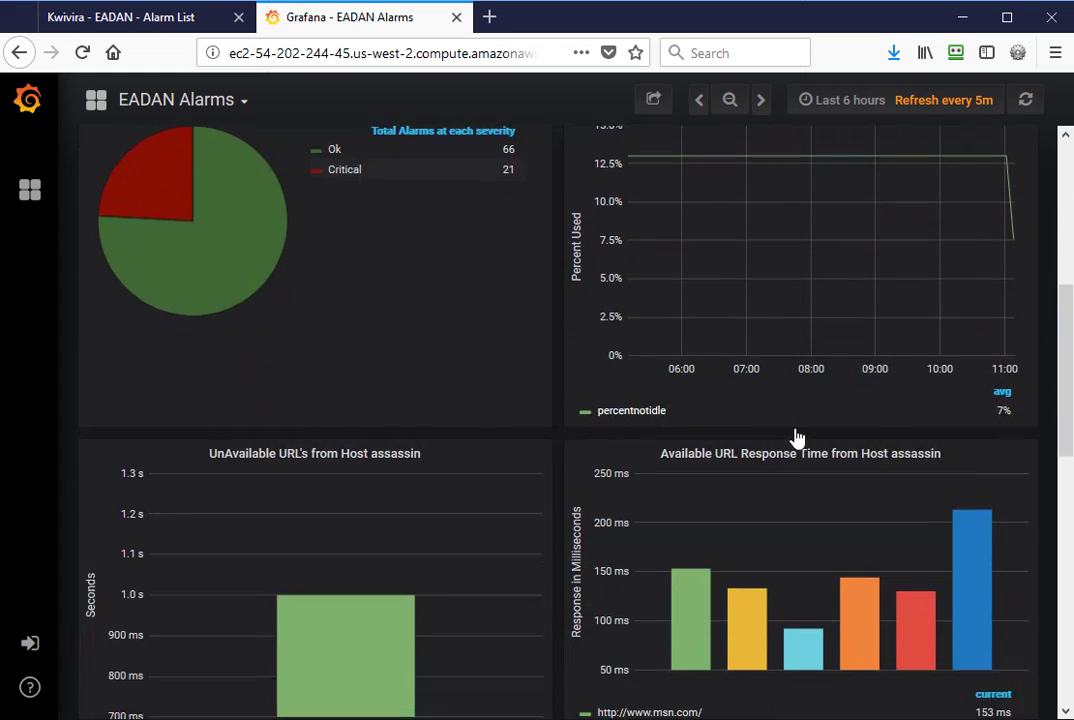
pyautogui.scroll(-2, 439, 466)
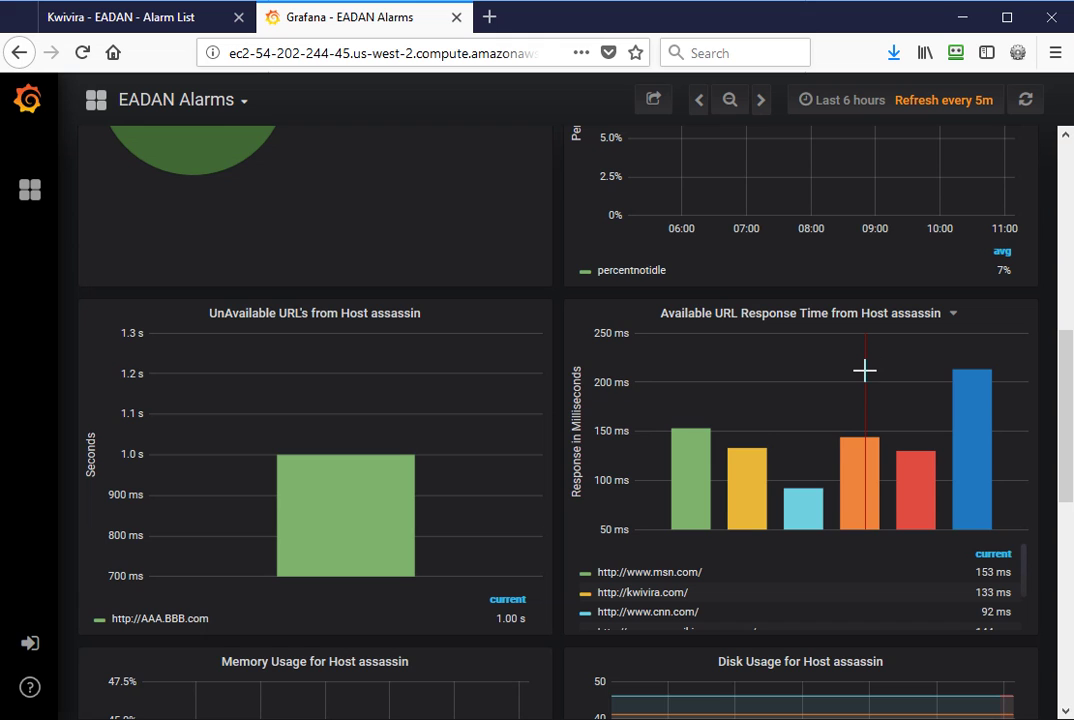
pyautogui.scroll(-2, 864, 371)
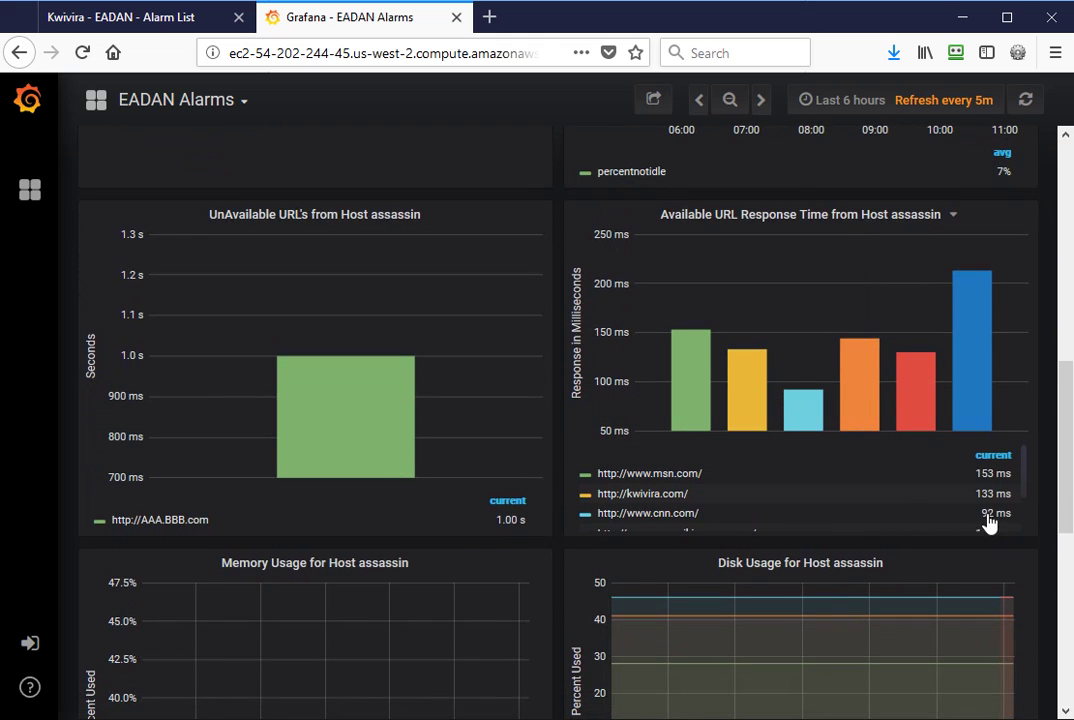
pyautogui.scroll(-2, 1033, 515)
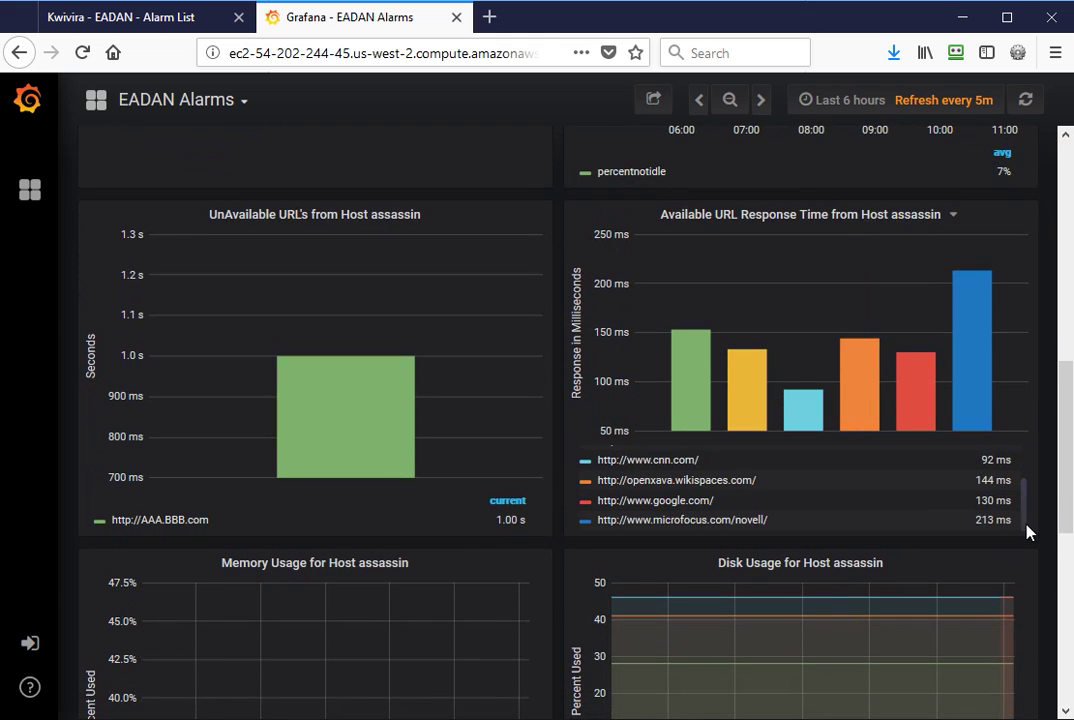
pyautogui.scroll(-3, 800, 515)
pyautogui.scroll(-1, 746, 507)
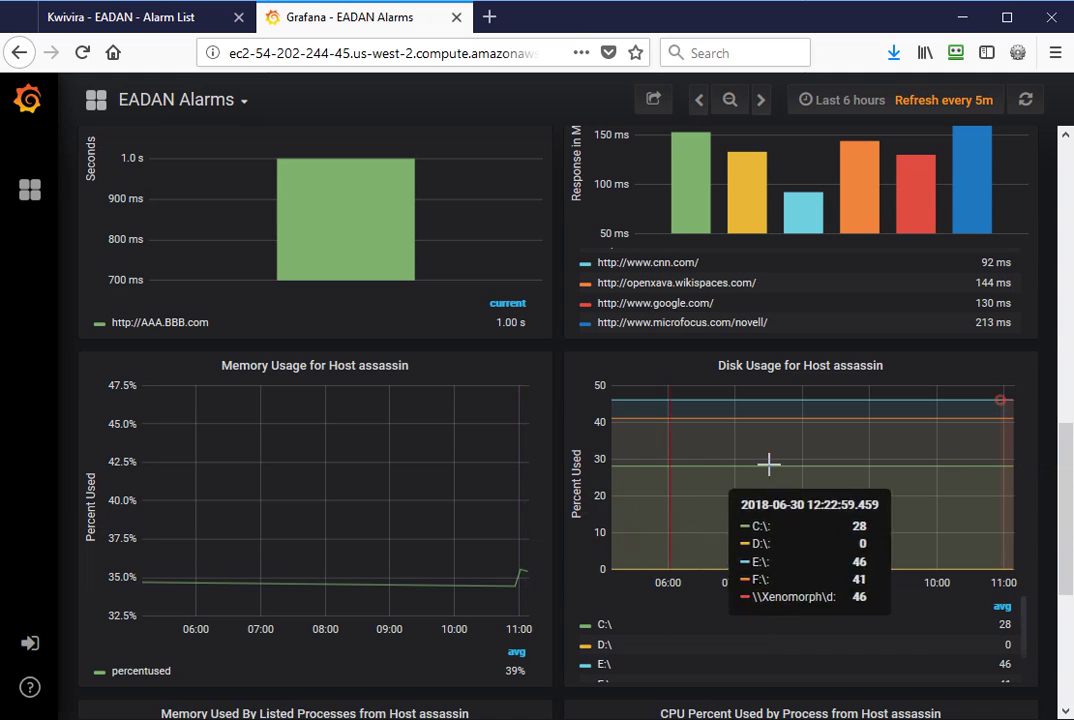
# Examine the per-process memory and CPU charts for host assassin, including all processes listed in their legends
pyautogui.scroll(-2, 768, 463)
pyautogui.scroll(-5, 768, 463)
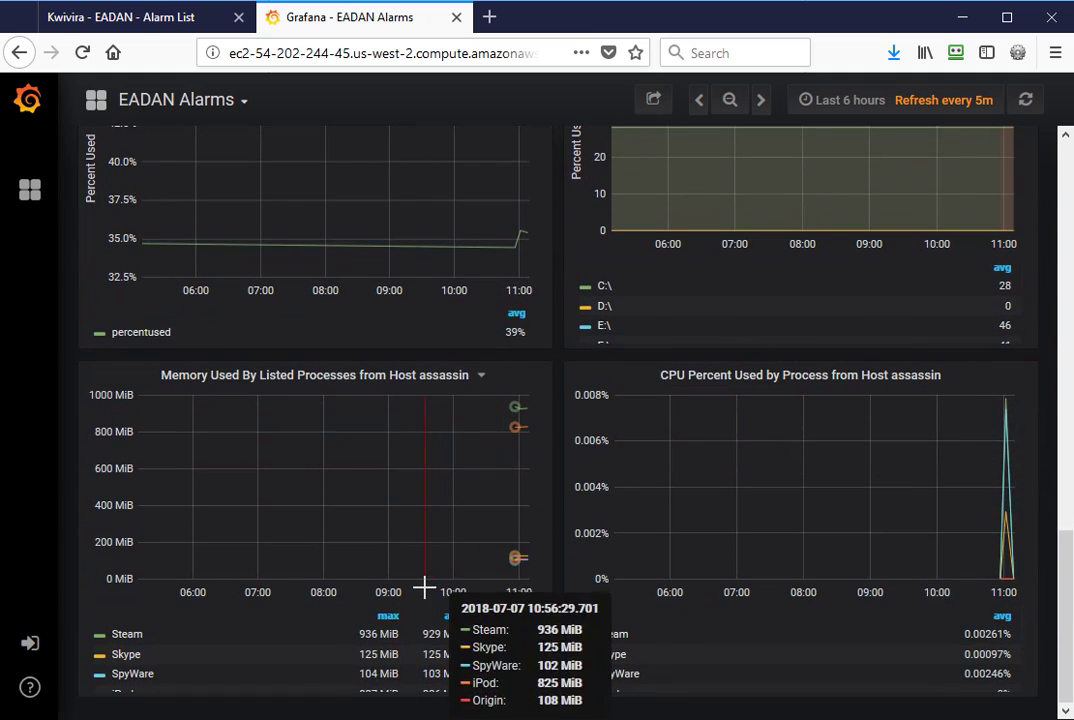
pyautogui.scroll(-1, 320, 648)
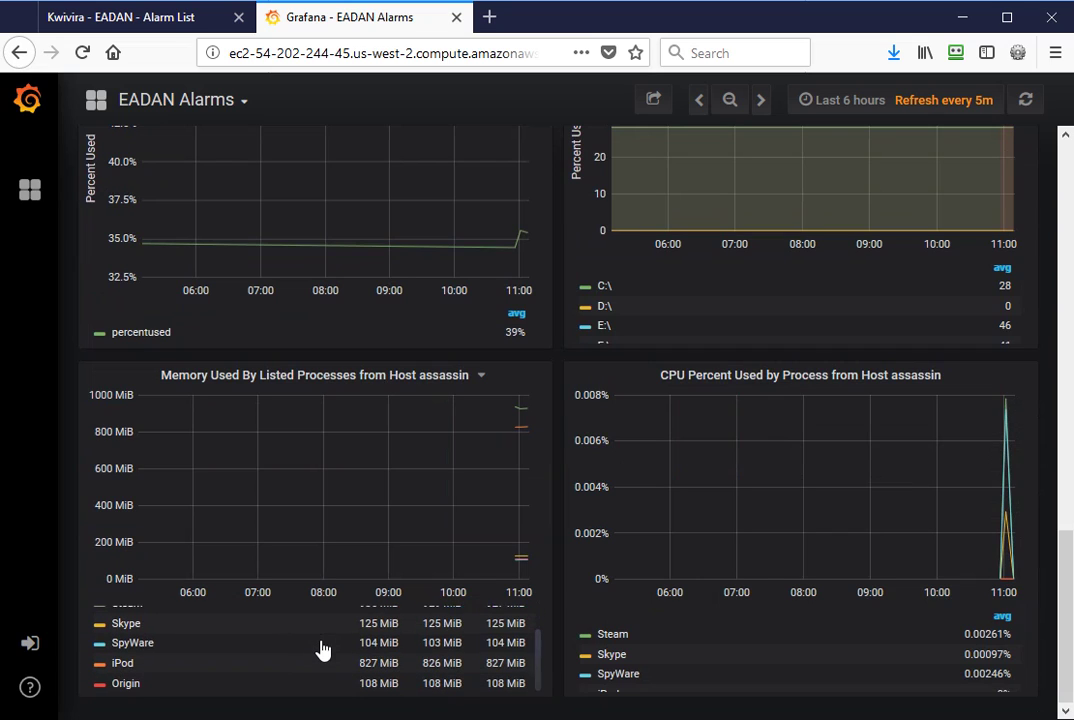
pyautogui.scroll(1, 313, 652)
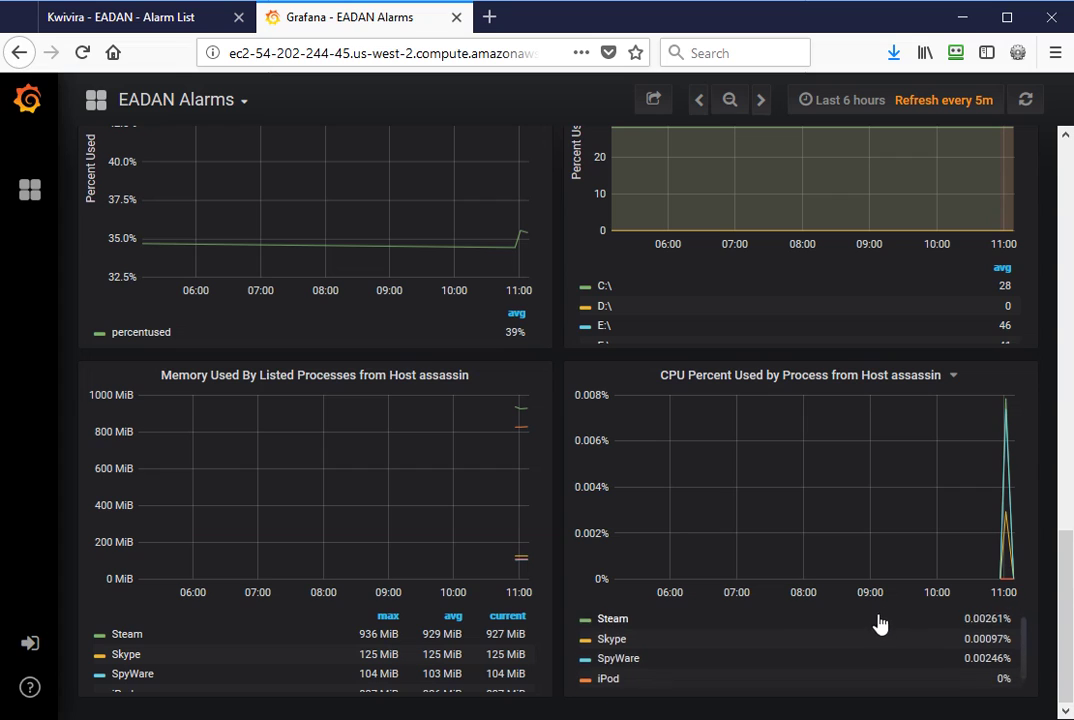
pyautogui.scroll(-1, 880, 625)
pyautogui.scroll(1, 857, 630)
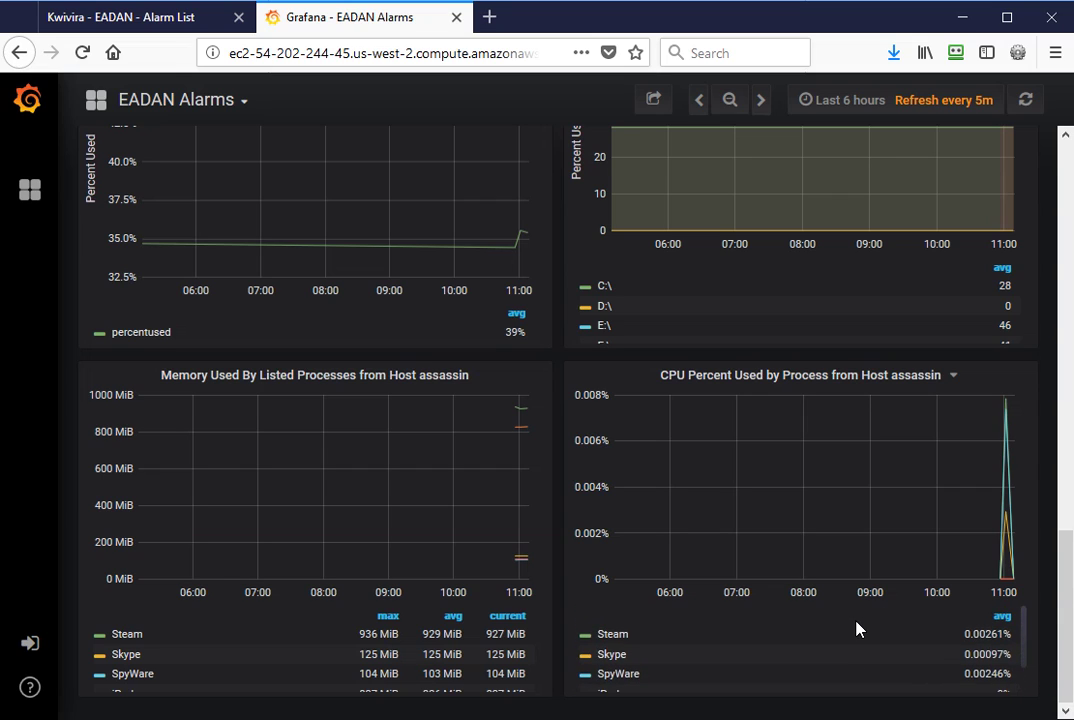